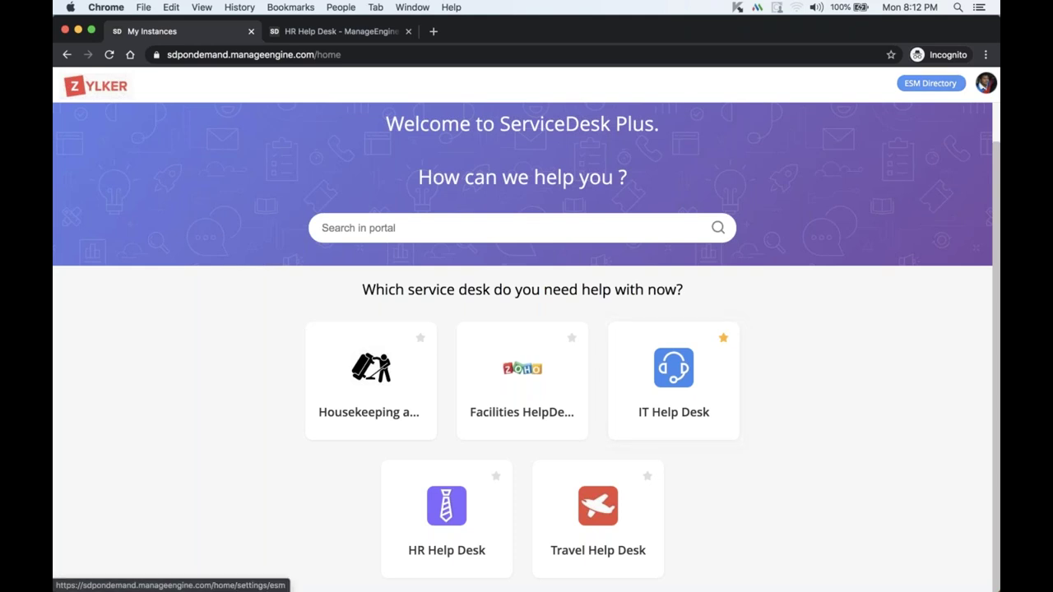
- Open the ESM Directory and review the organization's service desk instances
{"action": "left_click", "coordinate": [931, 83]}
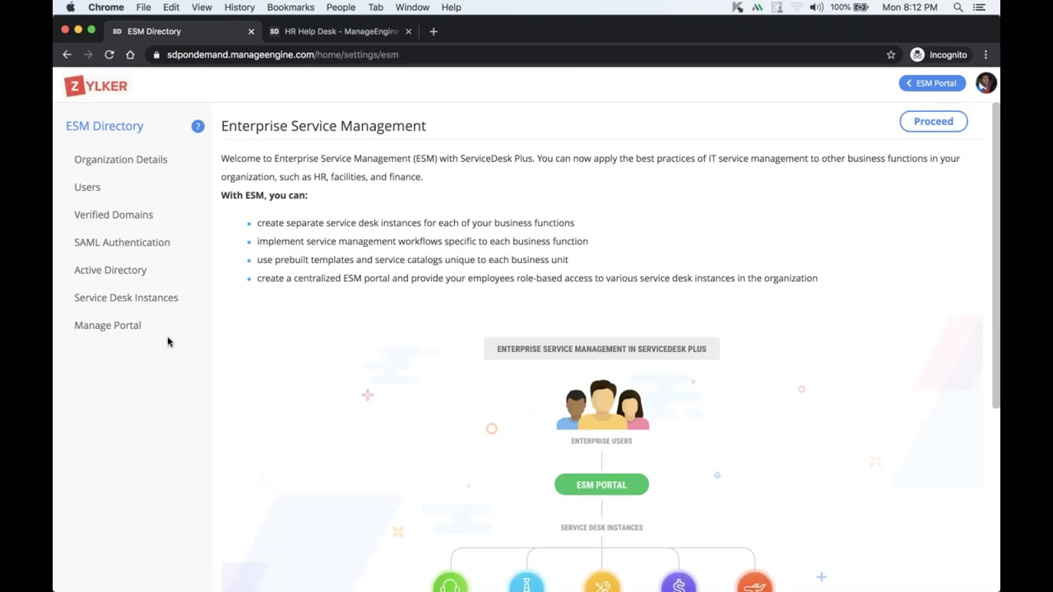
{"action": "left_click", "coordinate": [138, 301]}
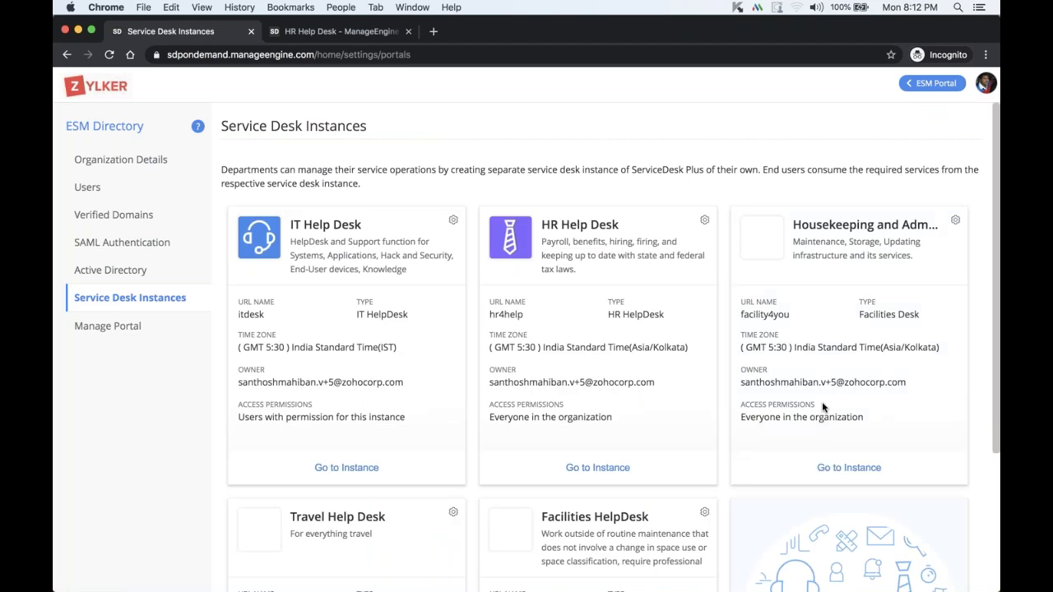
{"action": "scroll", "coordinate": [823, 406], "scroll_direction": "down", "scroll_amount": 3}
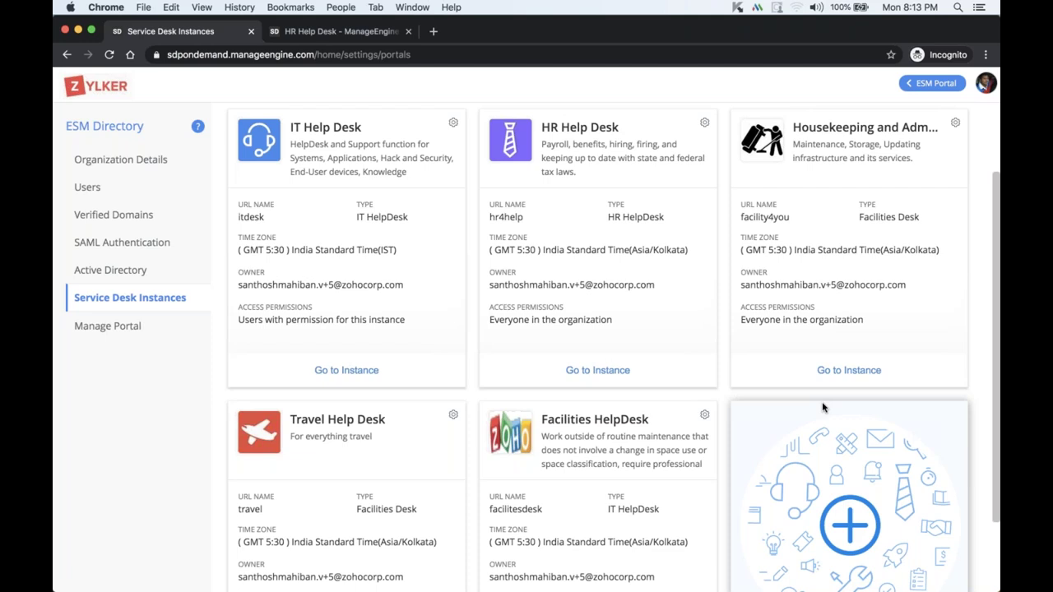
- Return to the ESM portal, open the HR Help Desk instance and look over its Helpdesk Dashboard
{"action": "left_click", "coordinate": [849, 370]}
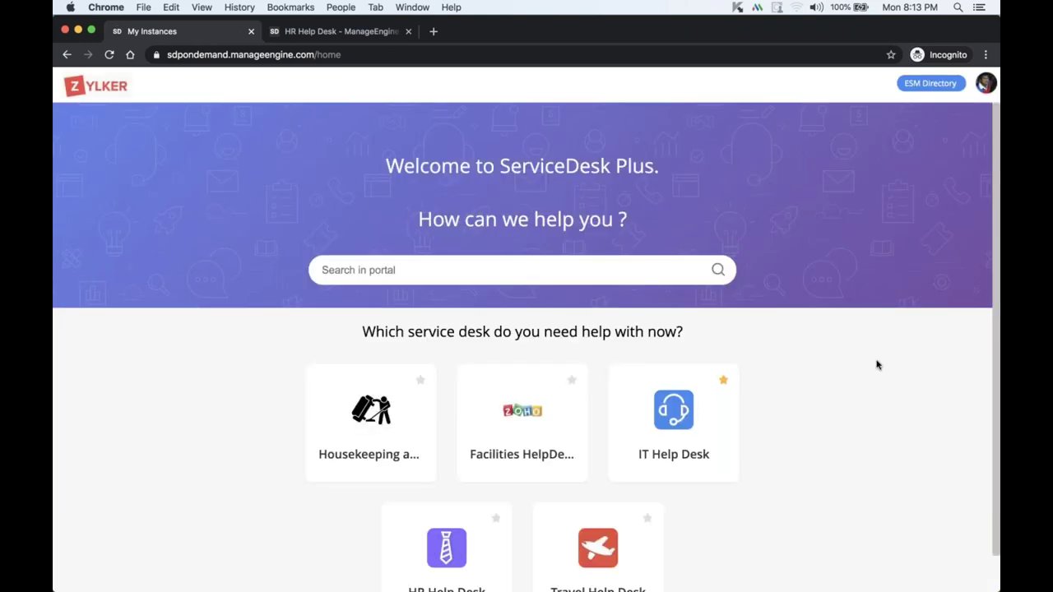
{"action": "scroll", "coordinate": [877, 364], "scroll_direction": "down", "scroll_amount": 1}
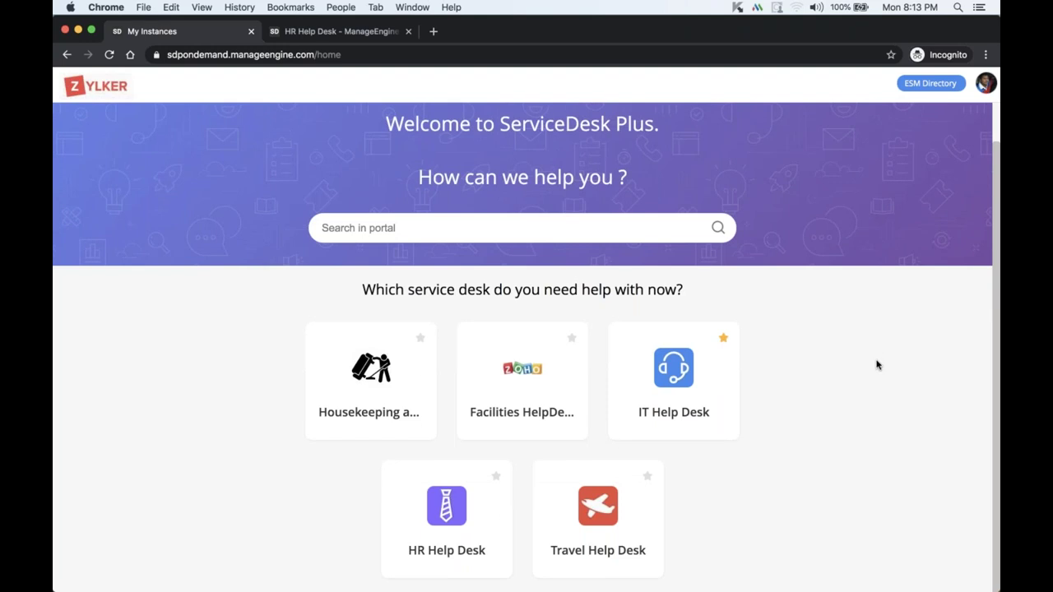
{"action": "left_click", "coordinate": [462, 540]}
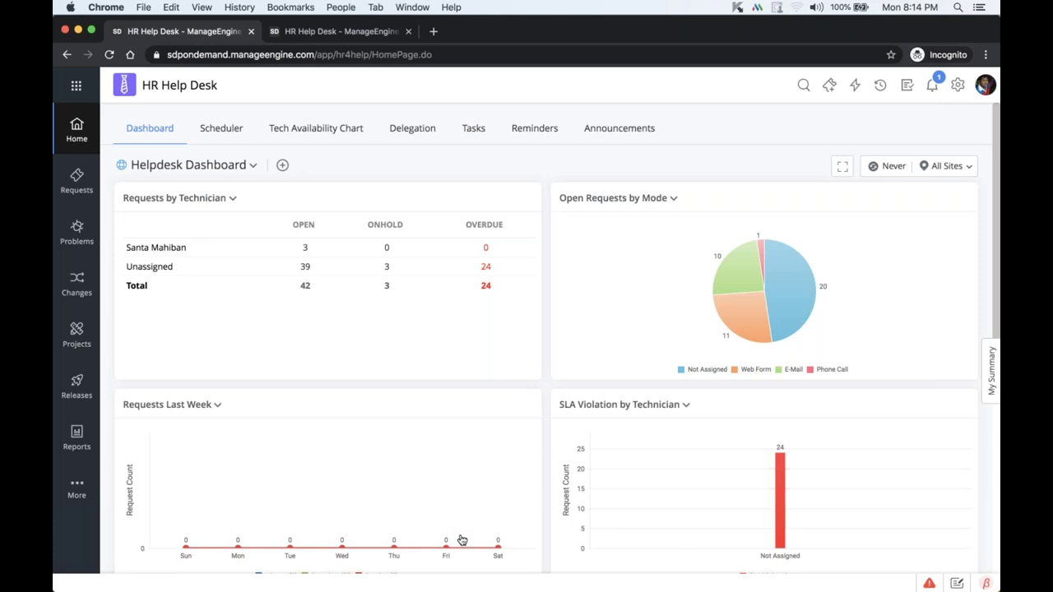
{"action": "scroll", "coordinate": [462, 539], "scroll_direction": "down", "scroll_amount": 2}
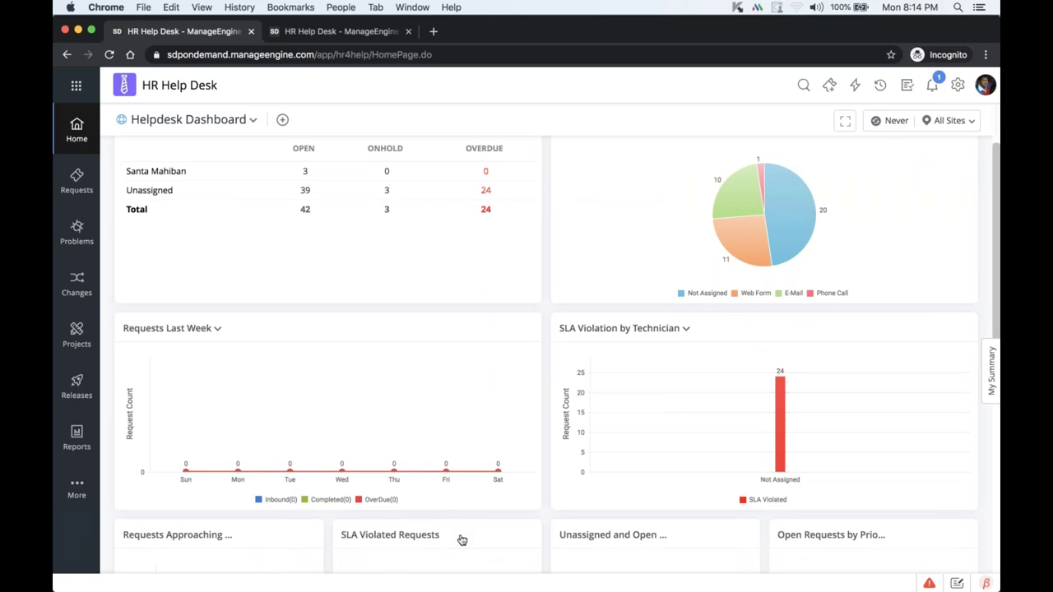
{"action": "scroll", "coordinate": [462, 540], "scroll_direction": "up", "scroll_amount": 2}
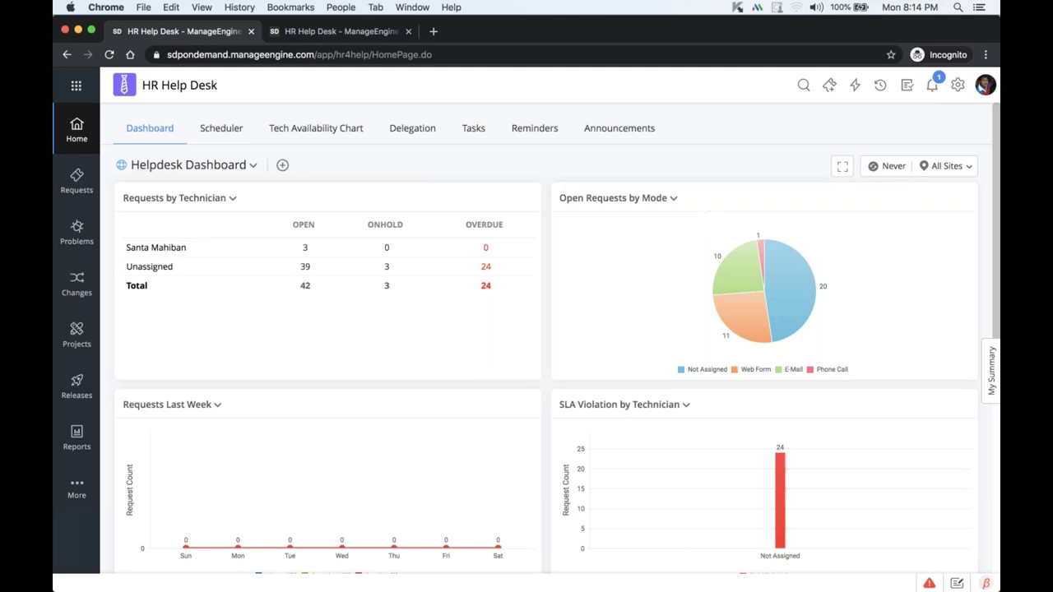
- Start a new service request from the Employee onboarding template in the Human Resource category
{"action": "left_click", "coordinate": [830, 87]}
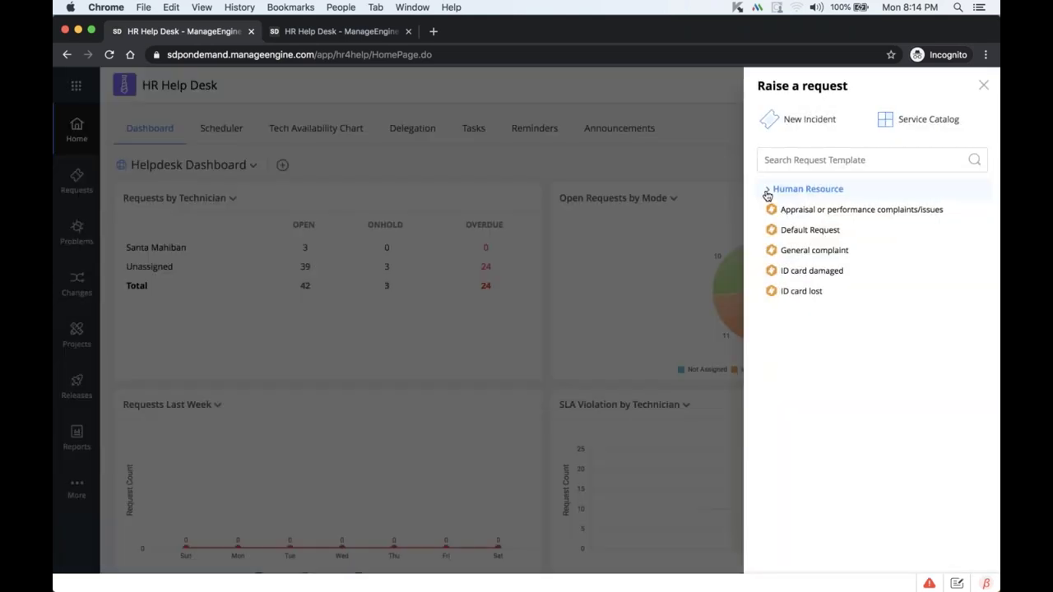
{"action": "left_click", "coordinate": [767, 191]}
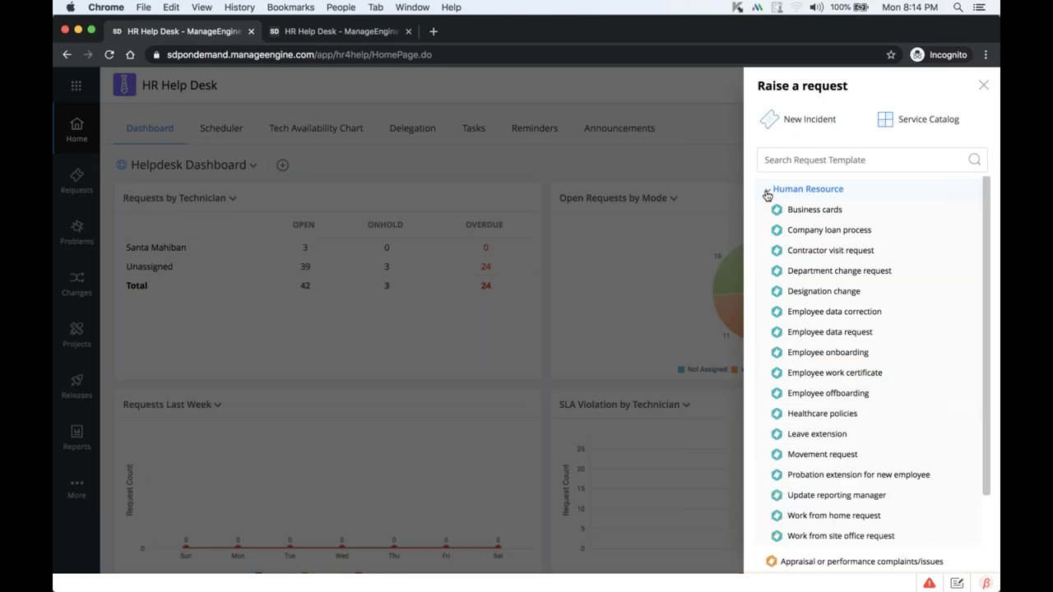
{"action": "left_click", "coordinate": [815, 356]}
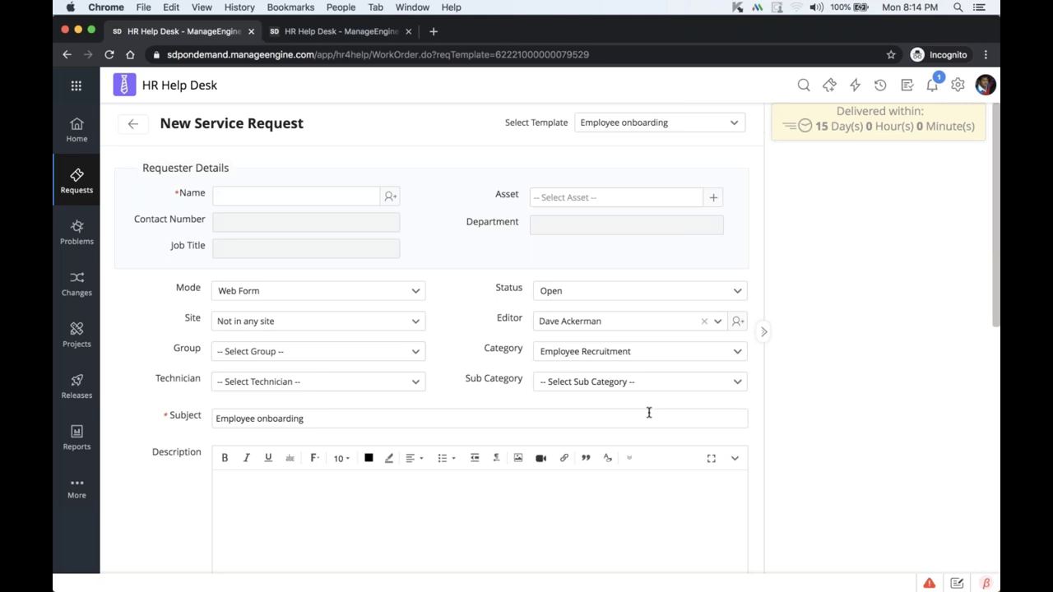
- Set the Category of New Hire to Permanent in the onboarding form's Resource Details
{"action": "scroll", "coordinate": [648, 412], "scroll_direction": "down", "scroll_amount": 10}
{"action": "scroll", "coordinate": [557, 337], "scroll_direction": "down", "scroll_amount": 3}
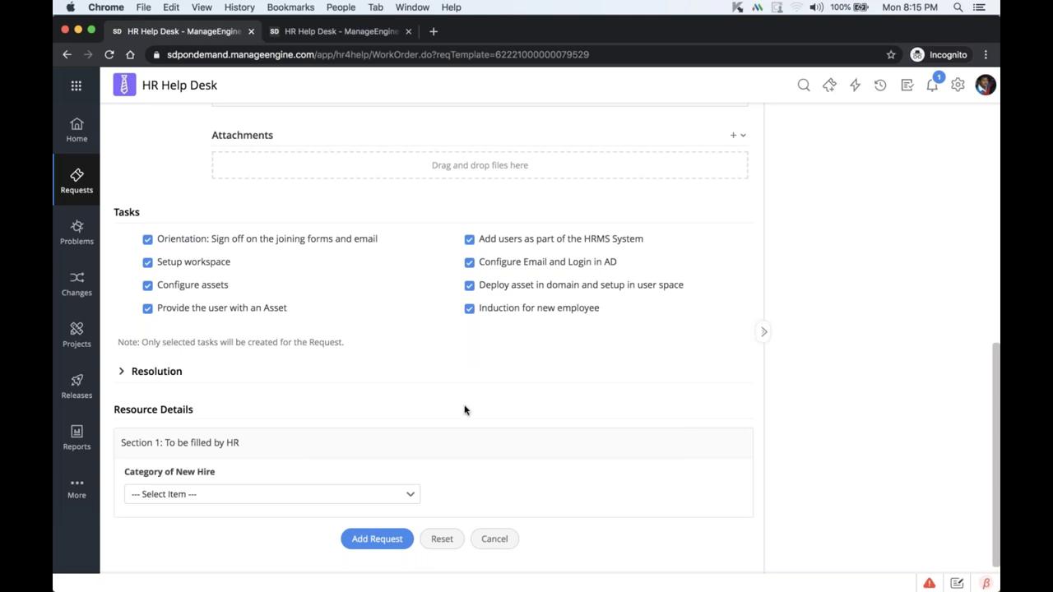
{"action": "scroll", "coordinate": [464, 411], "scroll_direction": "down", "scroll_amount": 1}
{"action": "left_click", "coordinate": [381, 482]}
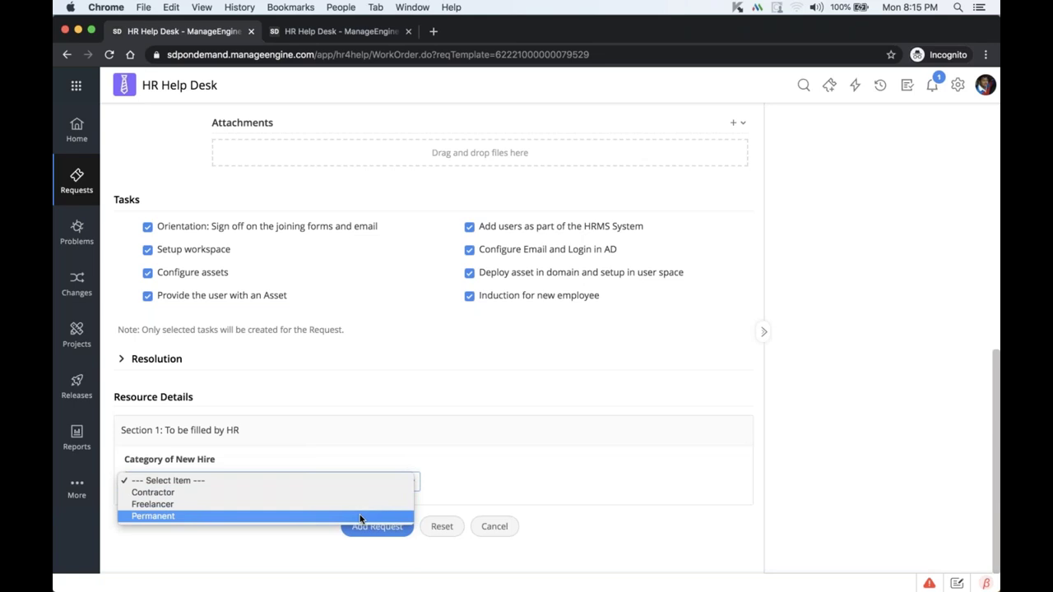
{"action": "left_click", "coordinate": [360, 517]}
- Examine the onboarding form's Personal Details section and the section for the hiring manager
{"action": "scroll", "coordinate": [360, 519], "scroll_direction": "down", "scroll_amount": 4}
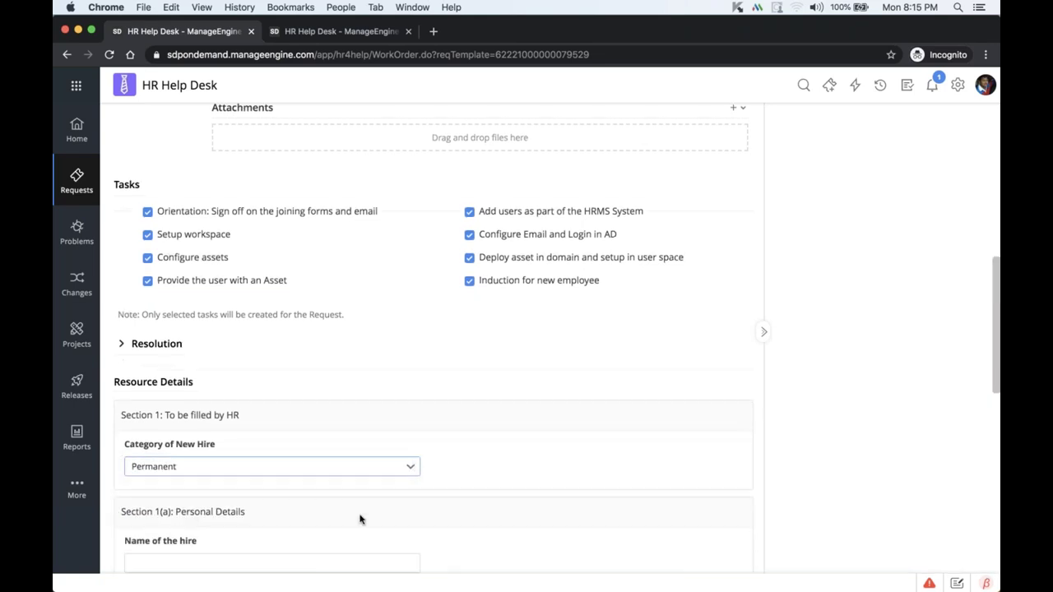
{"action": "scroll", "coordinate": [360, 519], "scroll_direction": "down", "scroll_amount": 2}
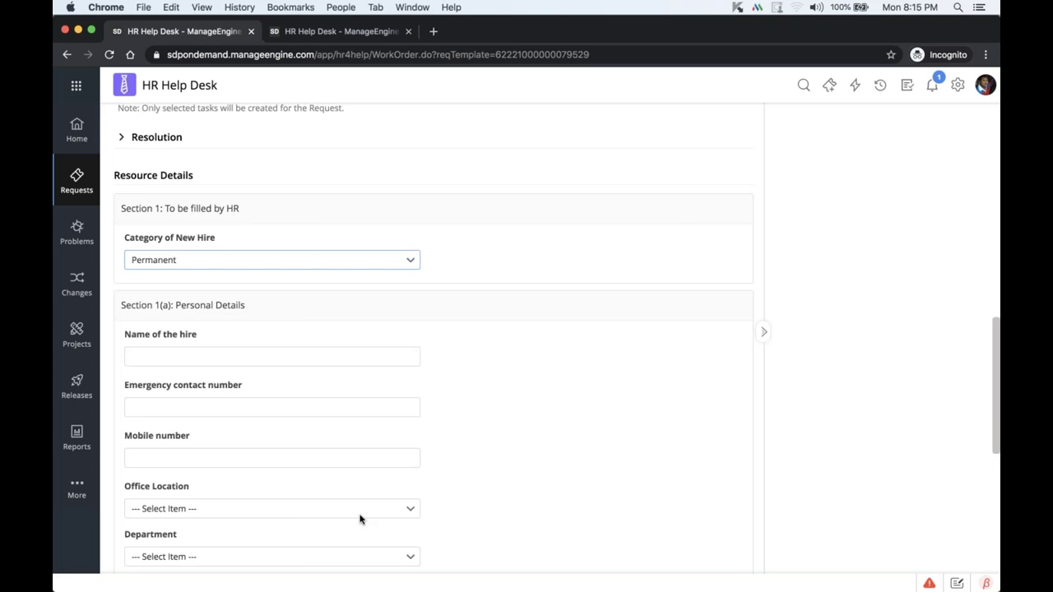
{"action": "scroll", "coordinate": [360, 519], "scroll_direction": "down", "scroll_amount": 2}
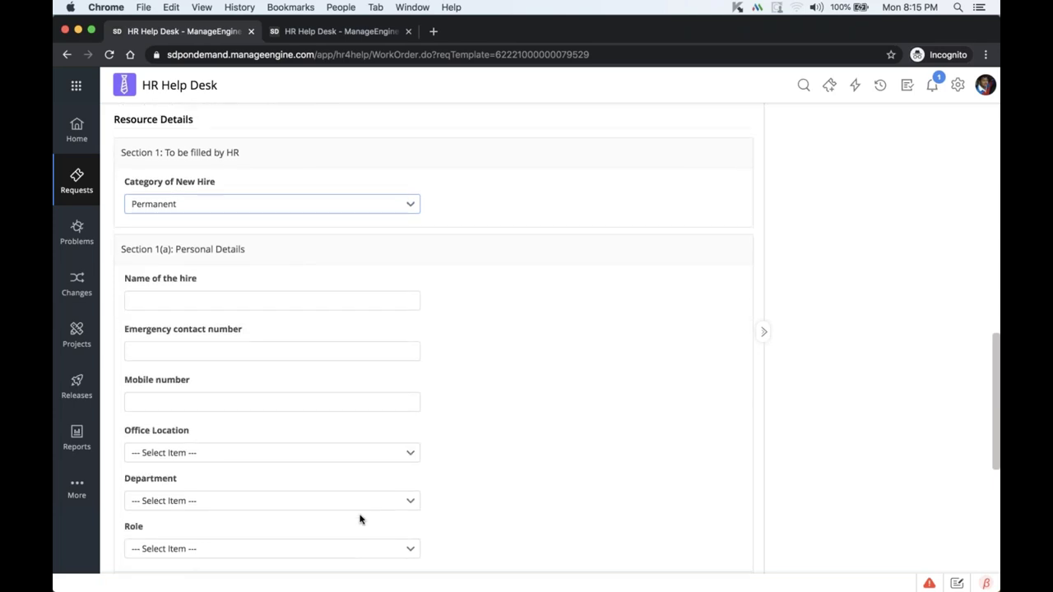
{"action": "scroll", "coordinate": [359, 519], "scroll_direction": "down", "scroll_amount": 1}
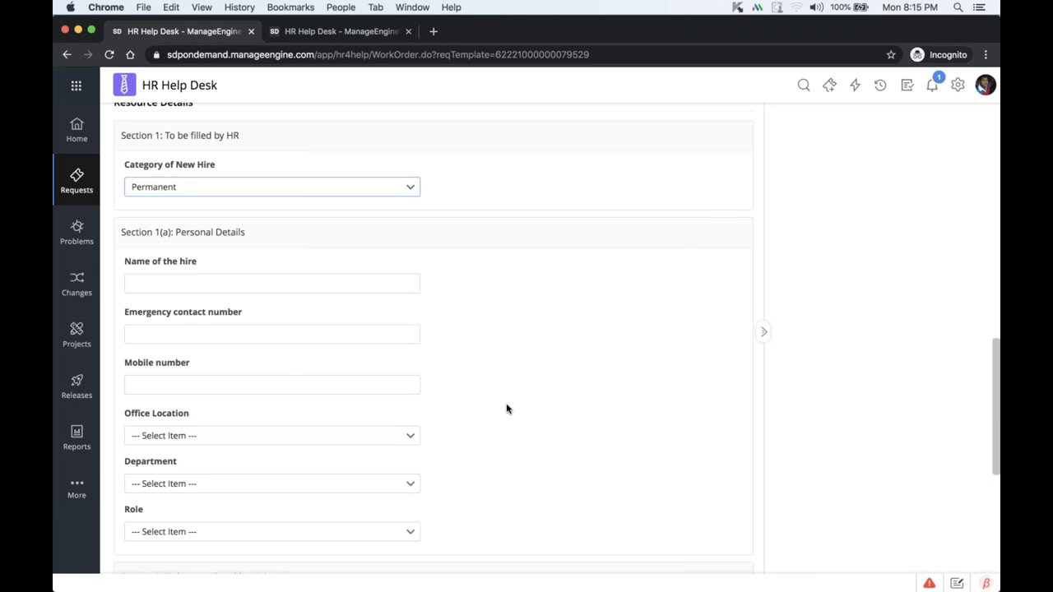
{"action": "scroll", "coordinate": [506, 409], "scroll_direction": "down", "scroll_amount": 5}
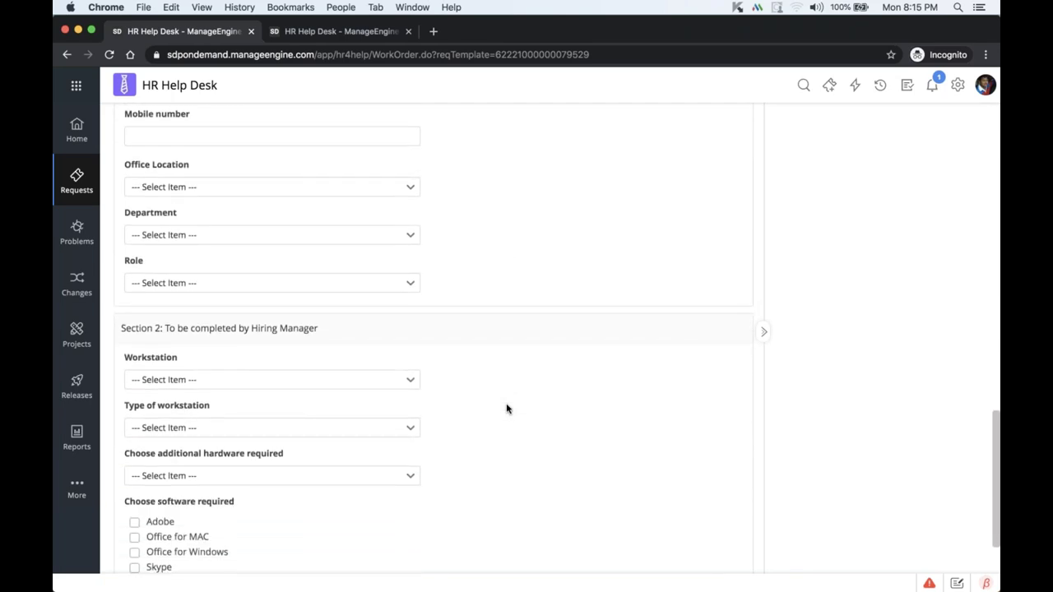
{"action": "scroll", "coordinate": [507, 409], "scroll_direction": "down", "scroll_amount": 2}
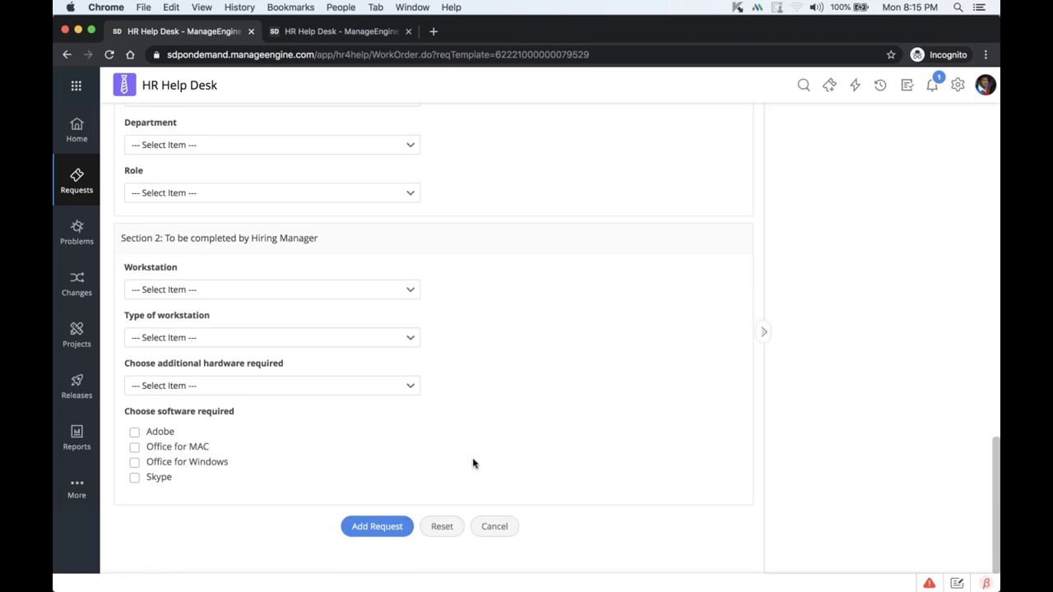
- Switch to the browser tab with the HR requests list and view the details of the newest employee onboarding request
{"action": "left_click", "coordinate": [329, 33]}
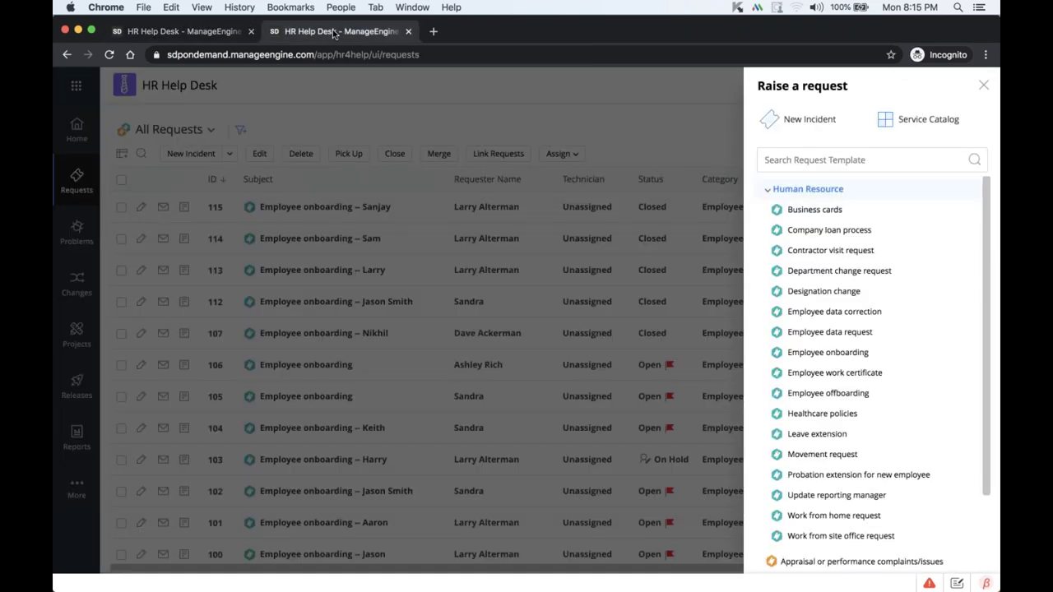
{"action": "left_click", "coordinate": [698, 86]}
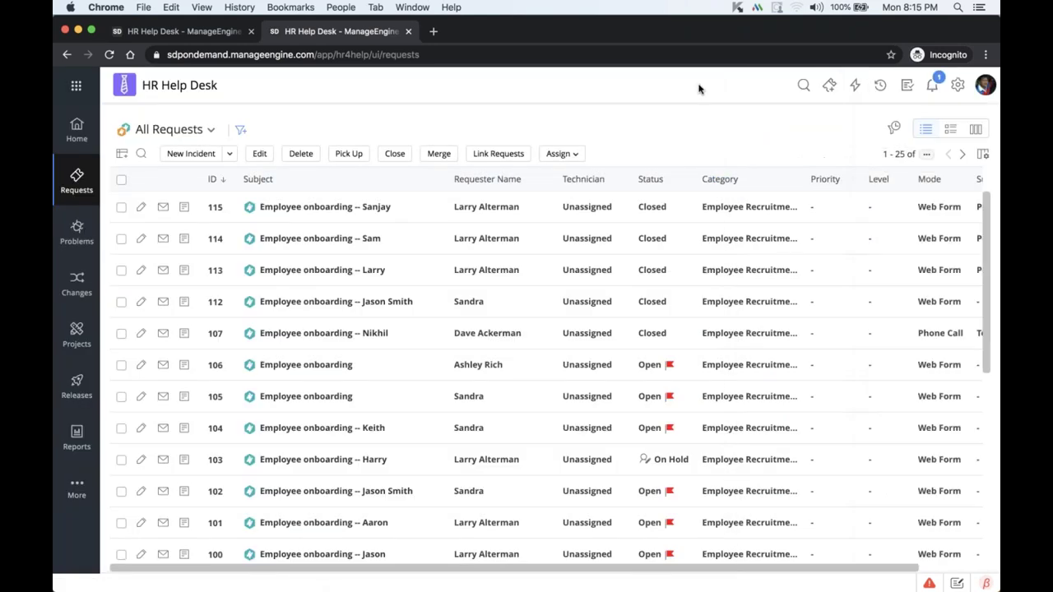
{"action": "left_click", "coordinate": [362, 210]}
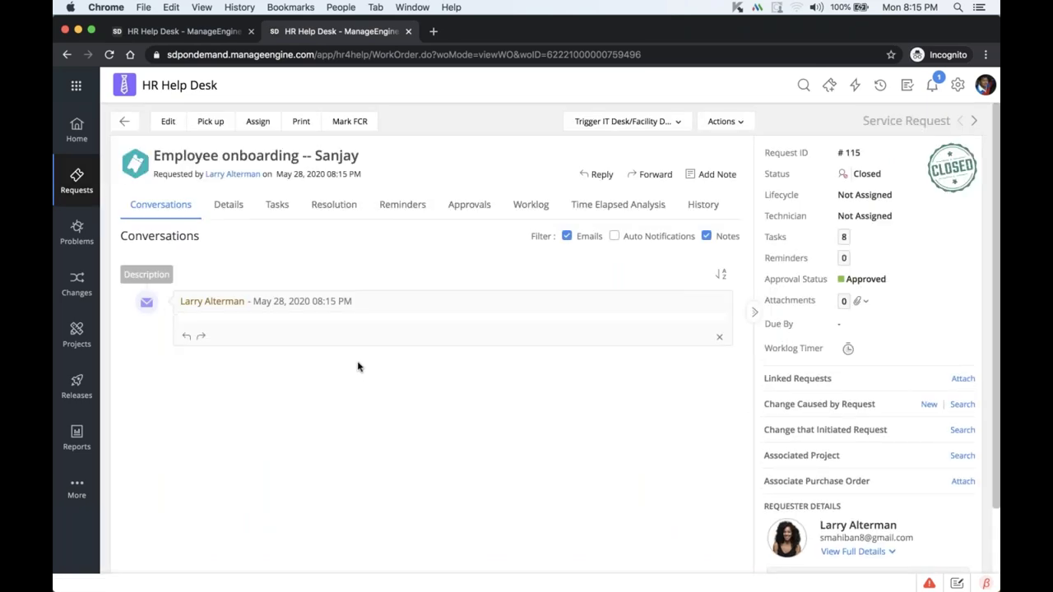
{"action": "left_click", "coordinate": [229, 205]}
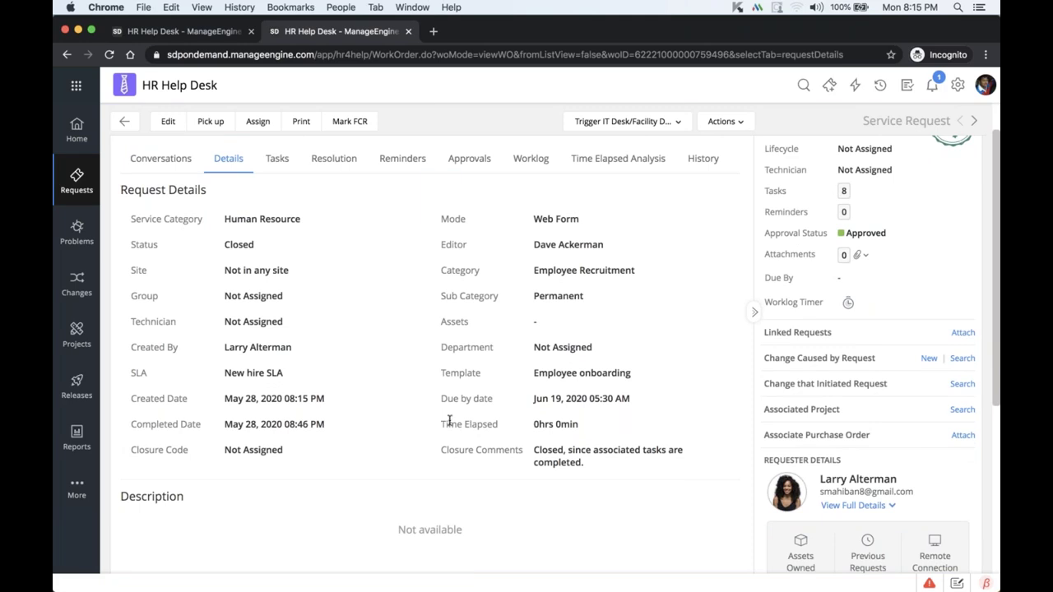
- Run the IT desk/facility desk trigger on the open onboarding request
{"action": "left_click", "coordinate": [640, 124]}
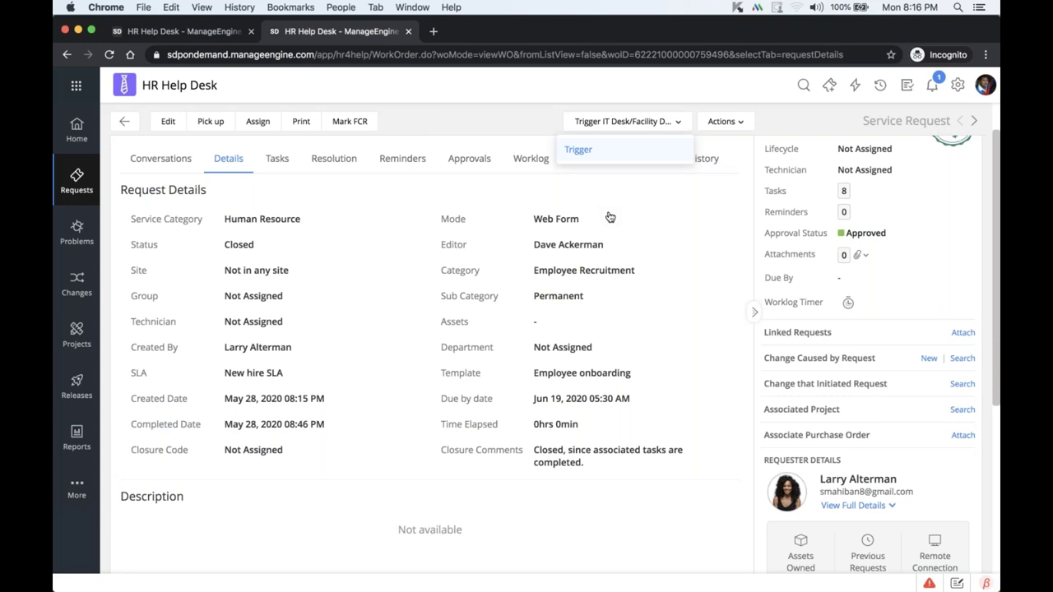
{"action": "left_click", "coordinate": [578, 149]}
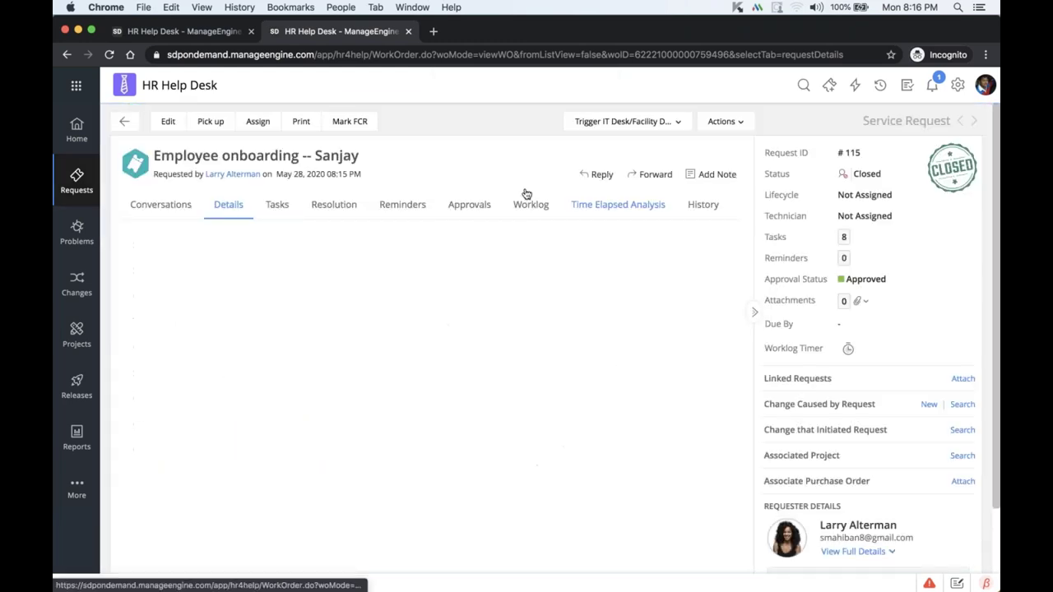
- Switch to the IT Help Desk instance, review its Helpdesk Dashboard and open its requests list
{"action": "left_click", "coordinate": [76, 86]}
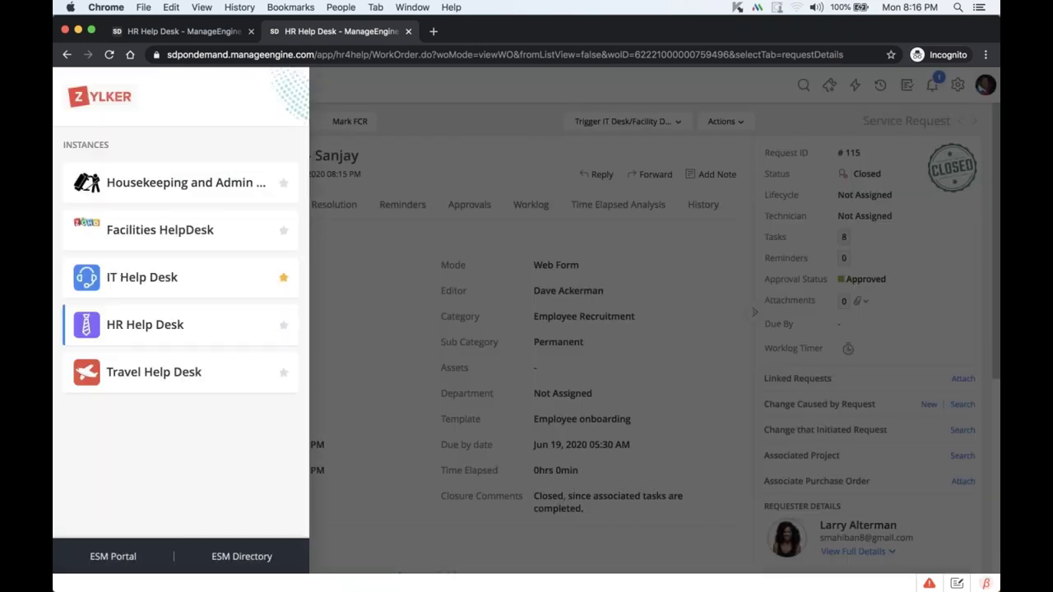
{"action": "left_click", "coordinate": [142, 322]}
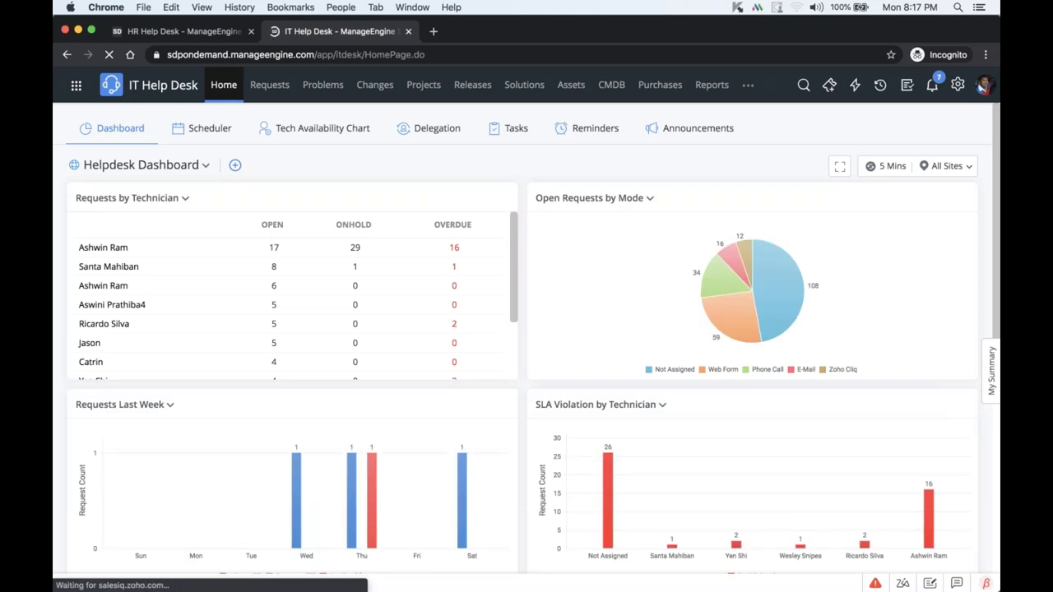
{"action": "scroll", "coordinate": [334, 346], "scroll_direction": "down", "scroll_amount": 2}
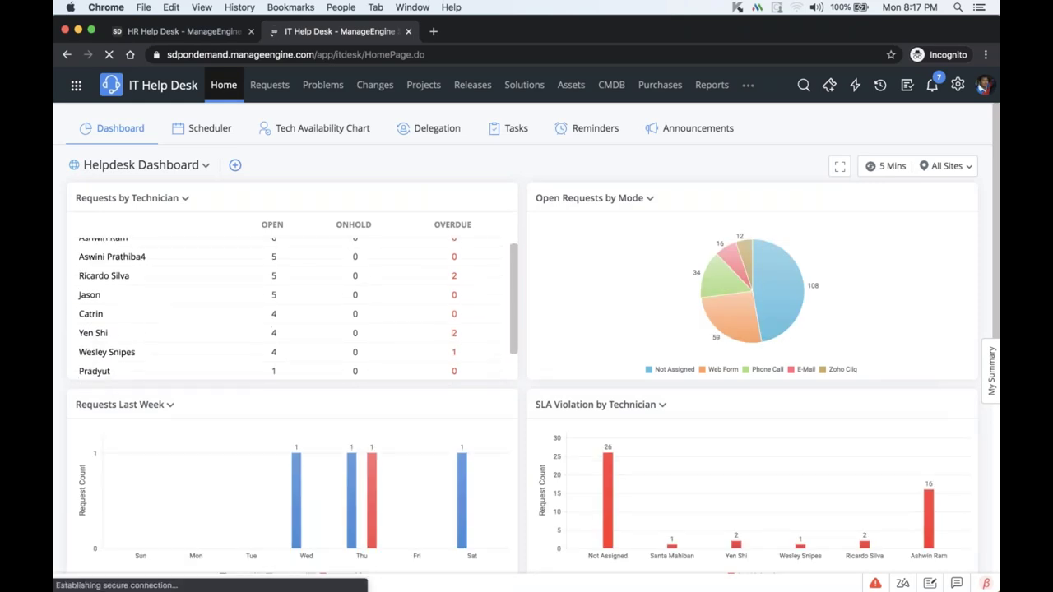
{"action": "scroll", "coordinate": [548, 350], "scroll_direction": "down", "scroll_amount": 2}
{"action": "scroll", "coordinate": [548, 350], "scroll_direction": "down", "scroll_amount": 5}
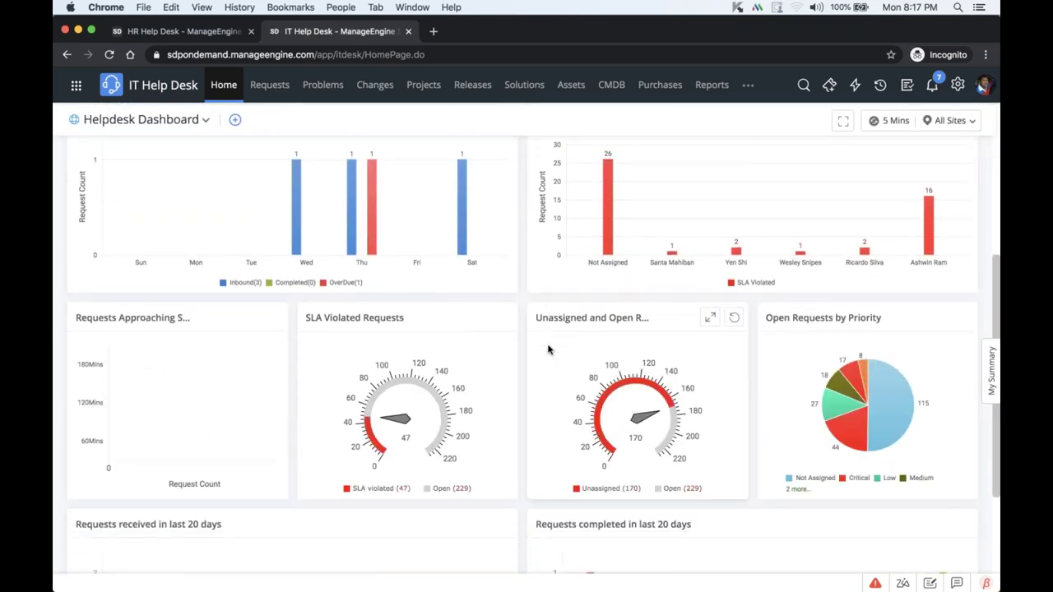
{"action": "scroll", "coordinate": [548, 350], "scroll_direction": "down", "scroll_amount": 4}
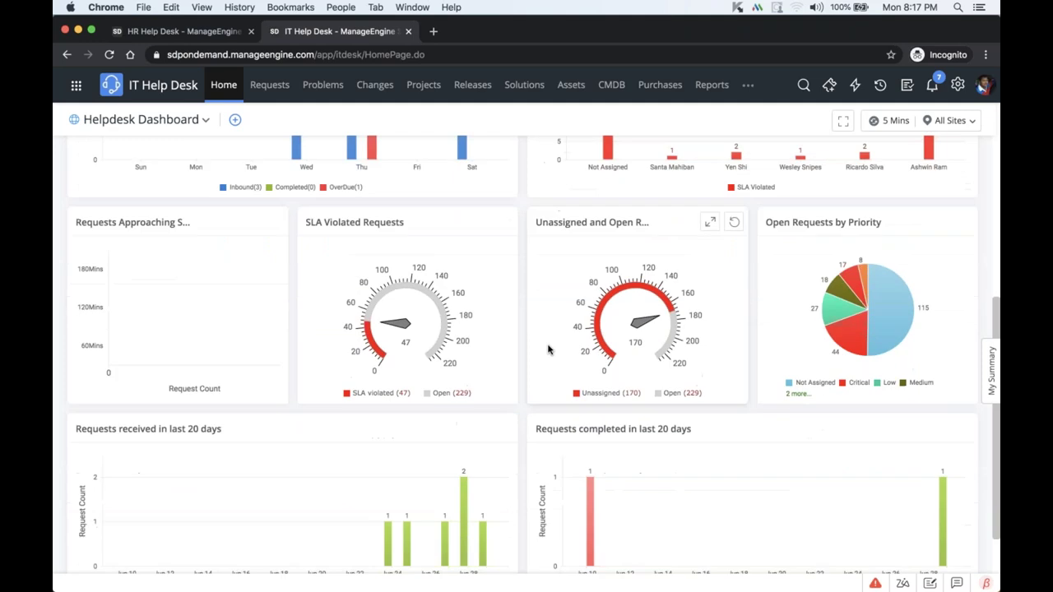
{"action": "scroll", "coordinate": [548, 349], "scroll_direction": "up", "scroll_amount": 9}
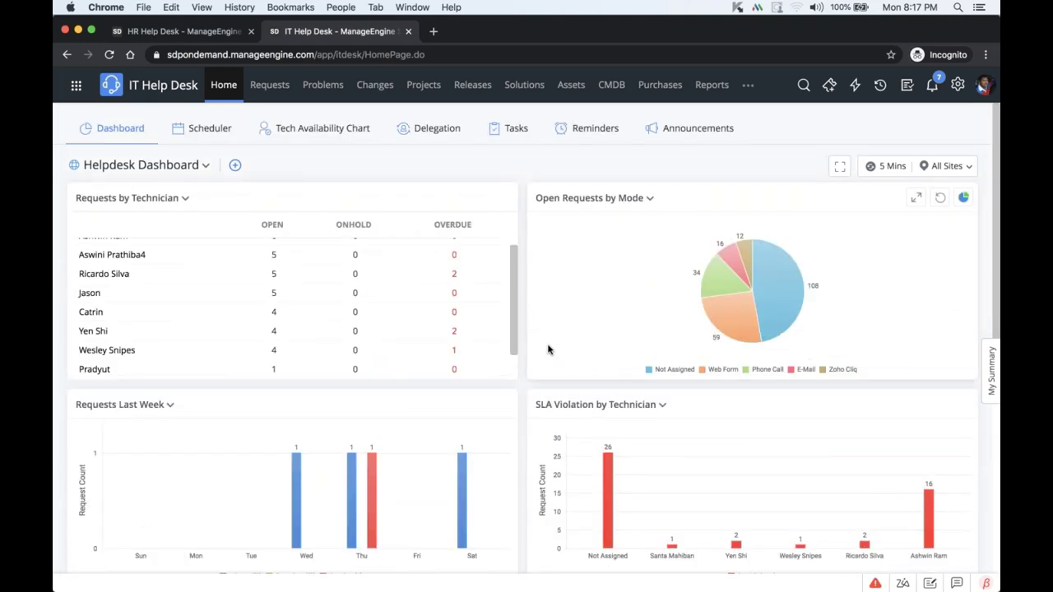
{"action": "left_click", "coordinate": [275, 93]}
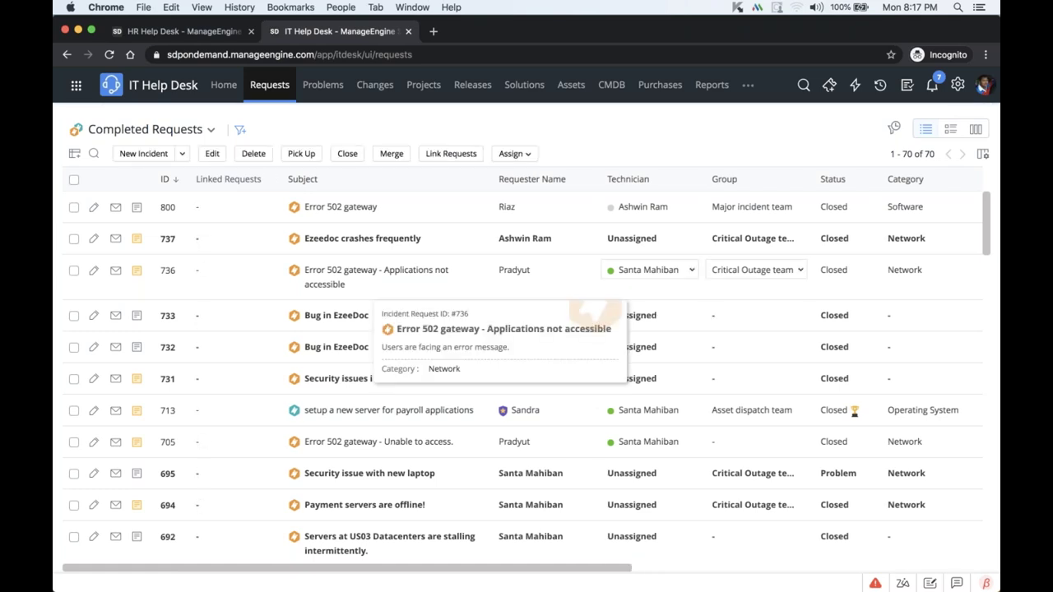
- Search the instance's setup for "lif" and open the Request Lifecycles configuration
{"action": "left_click", "coordinate": [958, 86]}
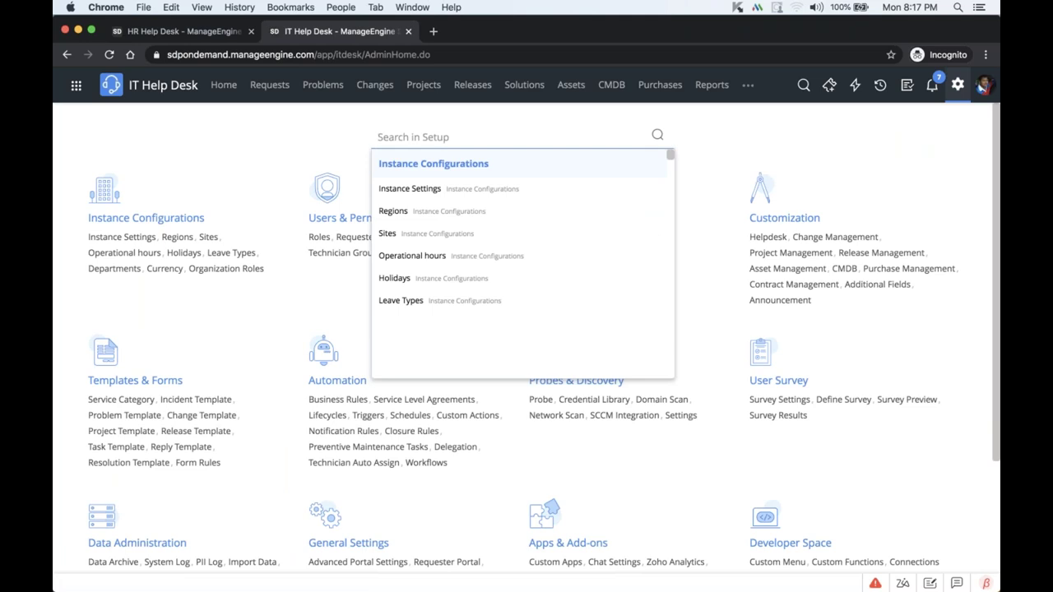
{"action": "type", "text": "lif"}
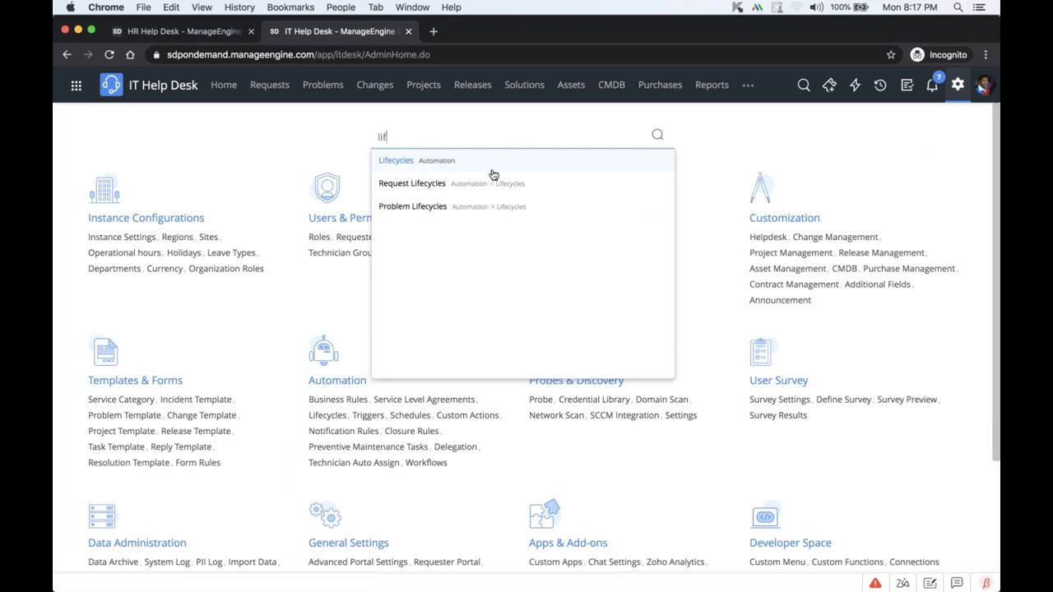
{"action": "left_click", "coordinate": [476, 184]}
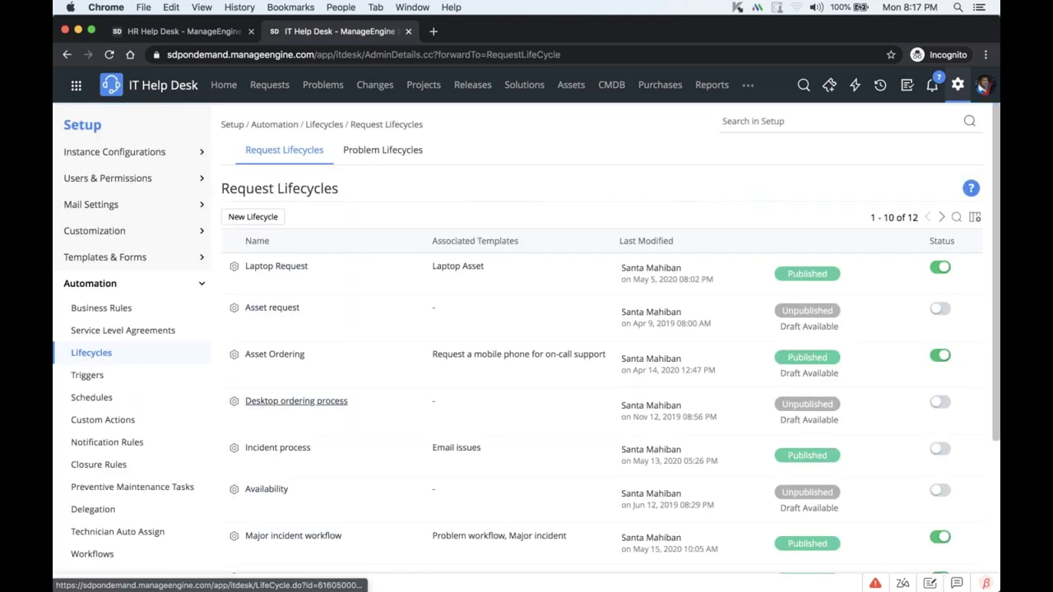
- Open the New Hire Onboarding request lifecycle and view the During settings of its Initiate Approval transition
{"action": "scroll", "coordinate": [296, 403], "scroll_direction": "down", "scroll_amount": 3}
{"action": "scroll", "coordinate": [298, 311], "scroll_direction": "down", "scroll_amount": 2}
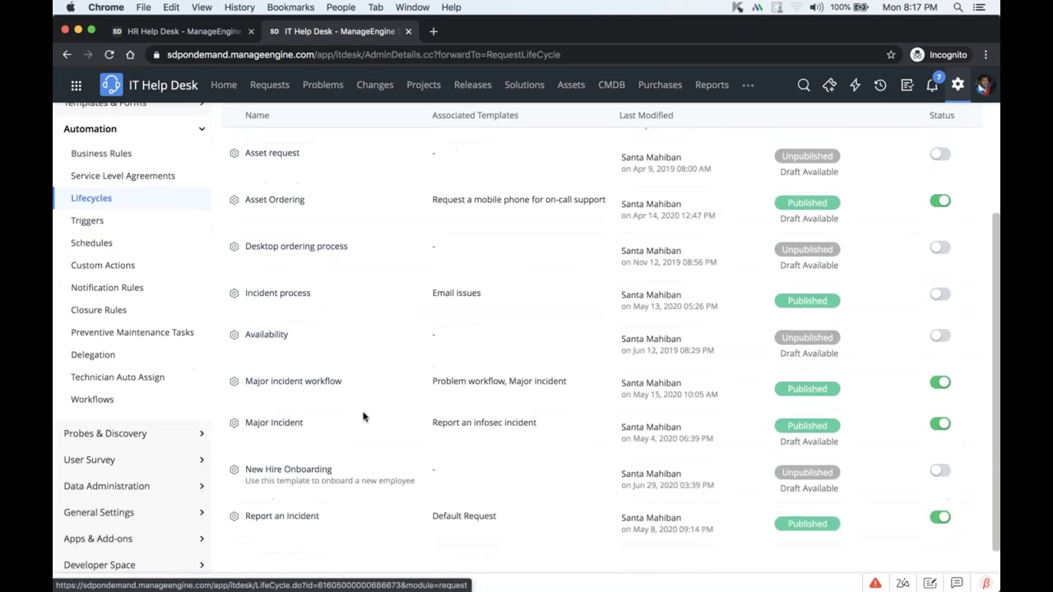
{"action": "left_click", "coordinate": [311, 473]}
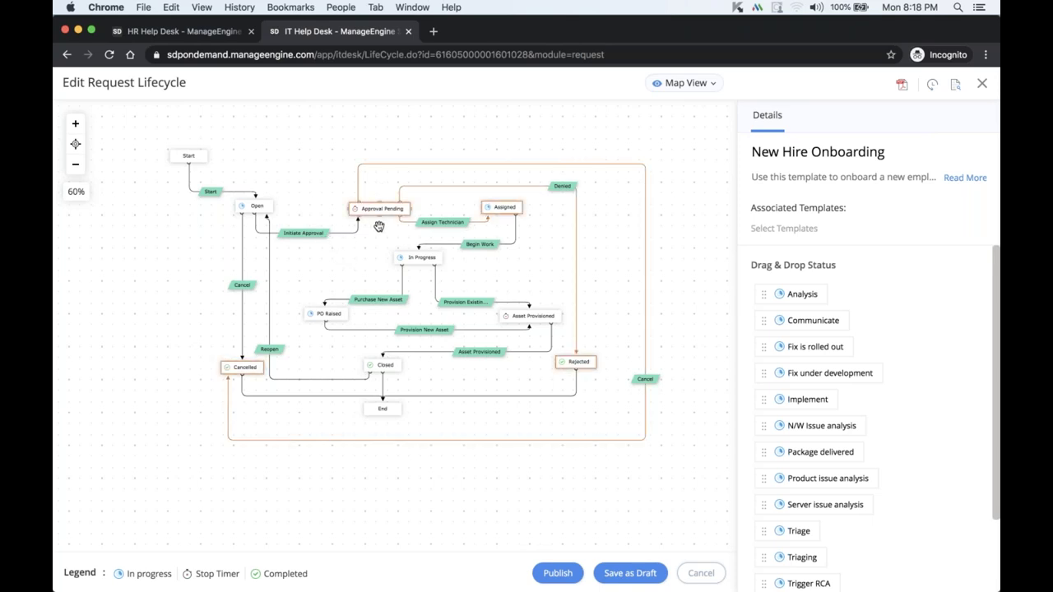
{"action": "left_click", "coordinate": [304, 235]}
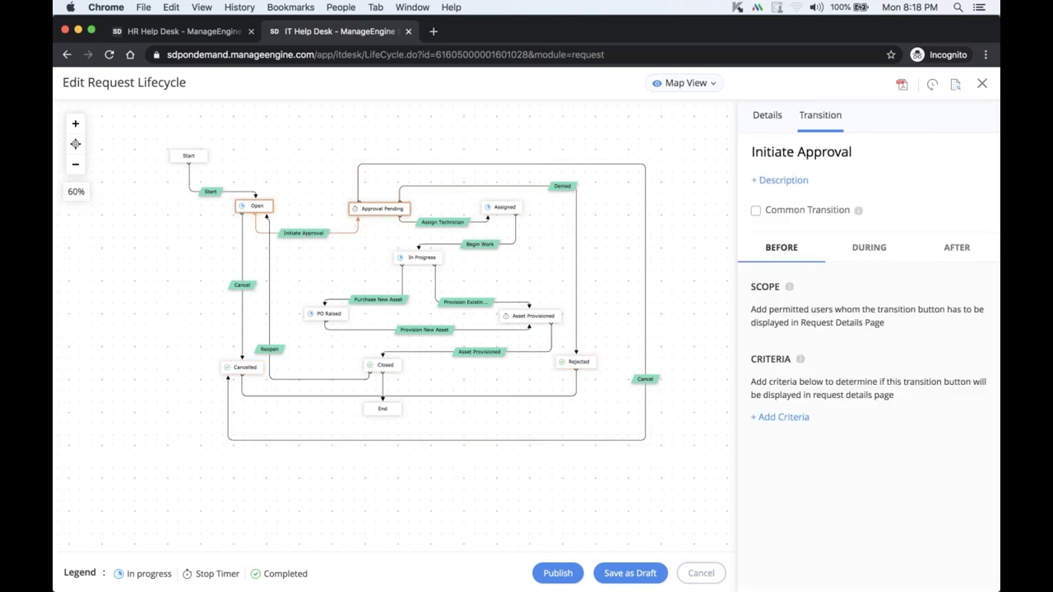
{"action": "left_click", "coordinate": [877, 248]}
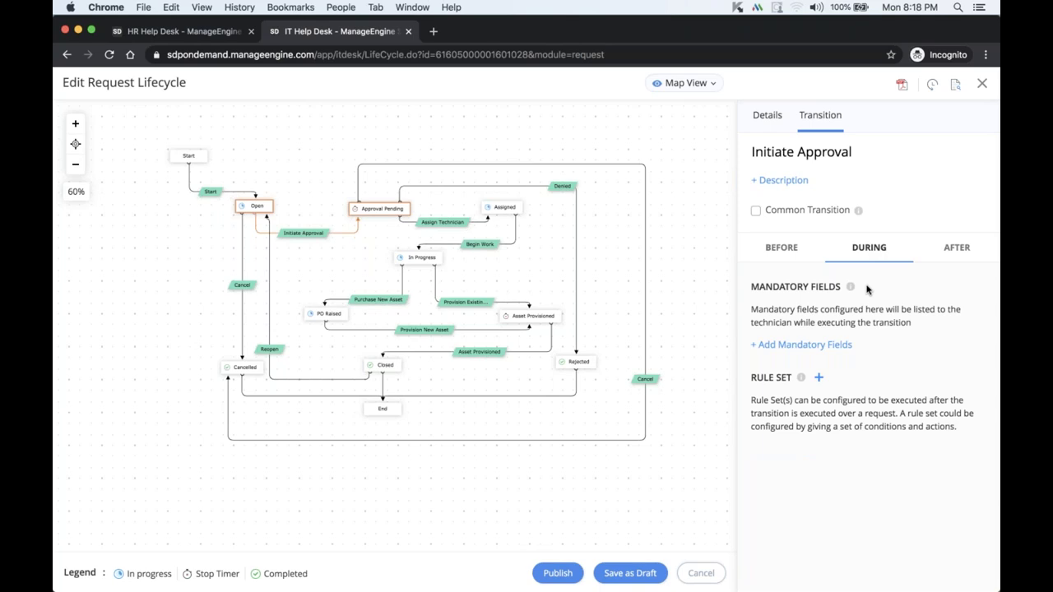
- Look at the condition and custom action options for a new rule set on the Initiate Approval transition, and close it without adding one
{"action": "left_click", "coordinate": [821, 378]}
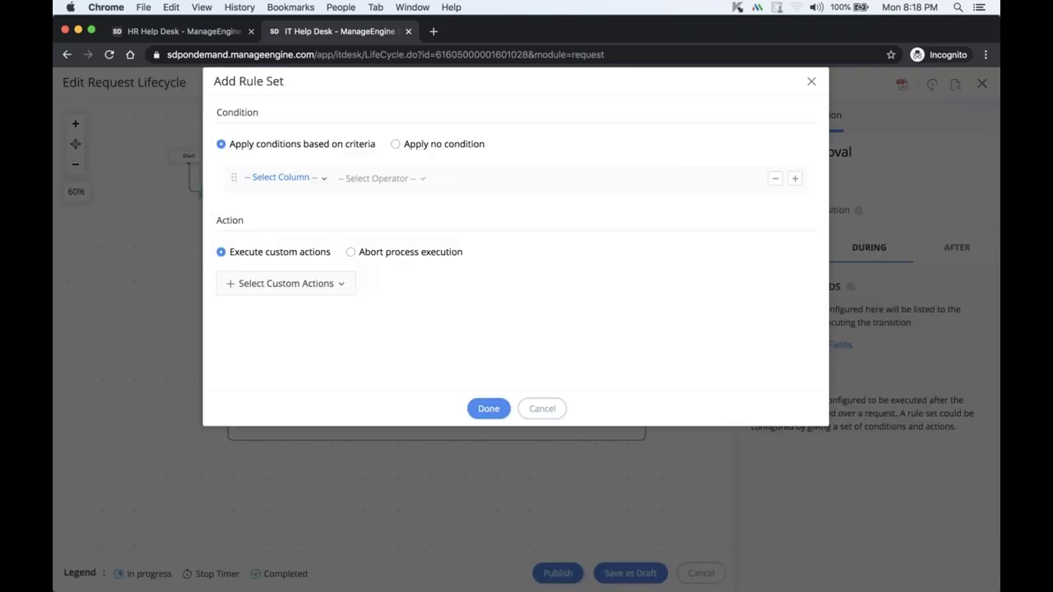
{"action": "left_click", "coordinate": [339, 288]}
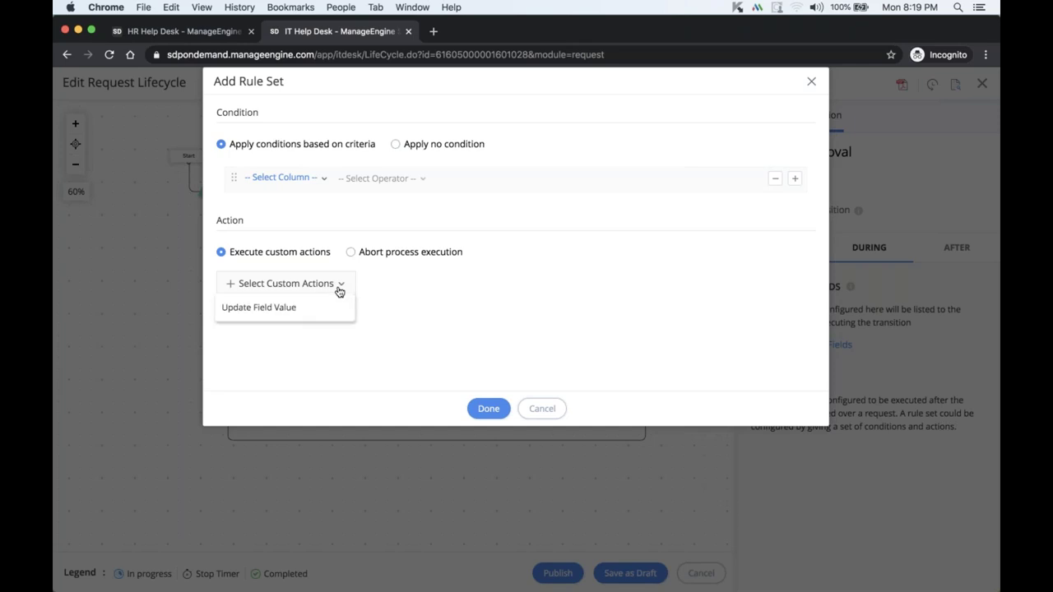
{"action": "left_click", "coordinate": [412, 344]}
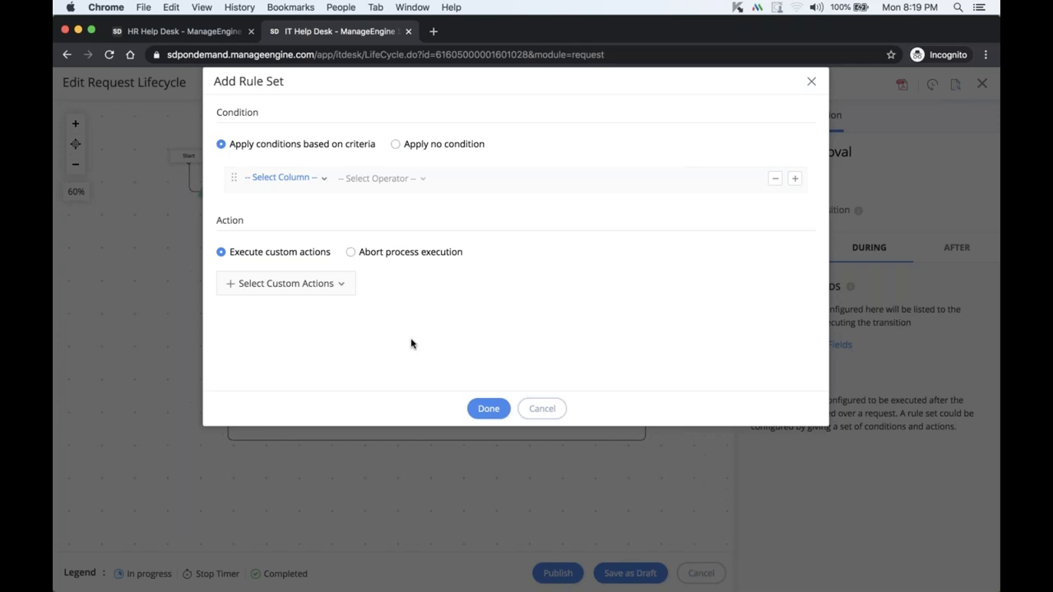
{"action": "left_click", "coordinate": [811, 81]}
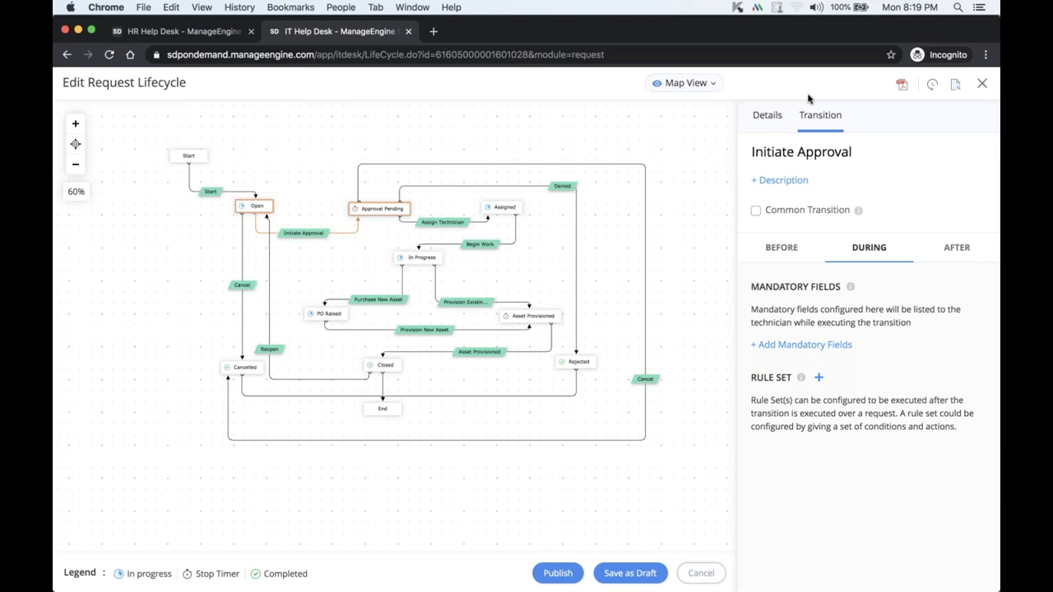
- Associate the Employee Onboarding template with the New Hire Onboarding lifecycle, and leave the lifecycle editor discarding the unsaved change
{"action": "left_click", "coordinate": [773, 132]}
{"action": "left_click", "coordinate": [802, 230]}
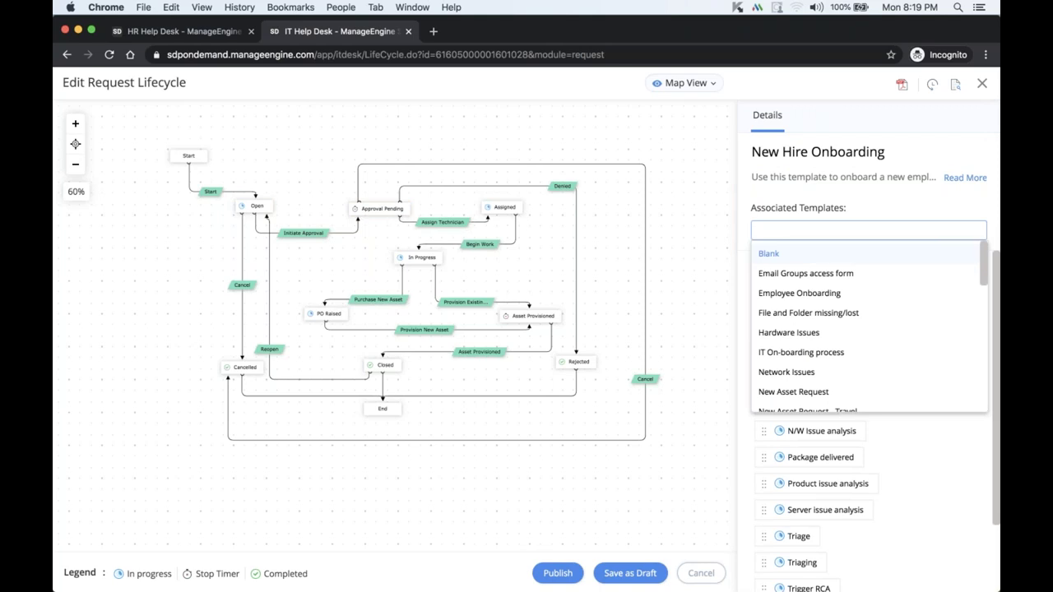
{"action": "left_click", "coordinate": [799, 293]}
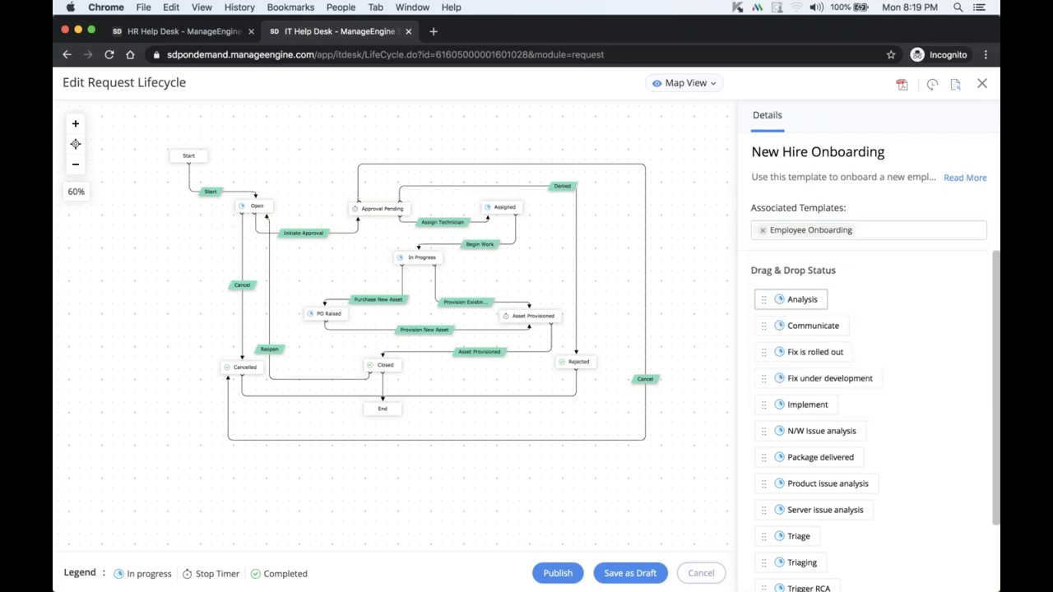
{"action": "left_click", "coordinate": [854, 164]}
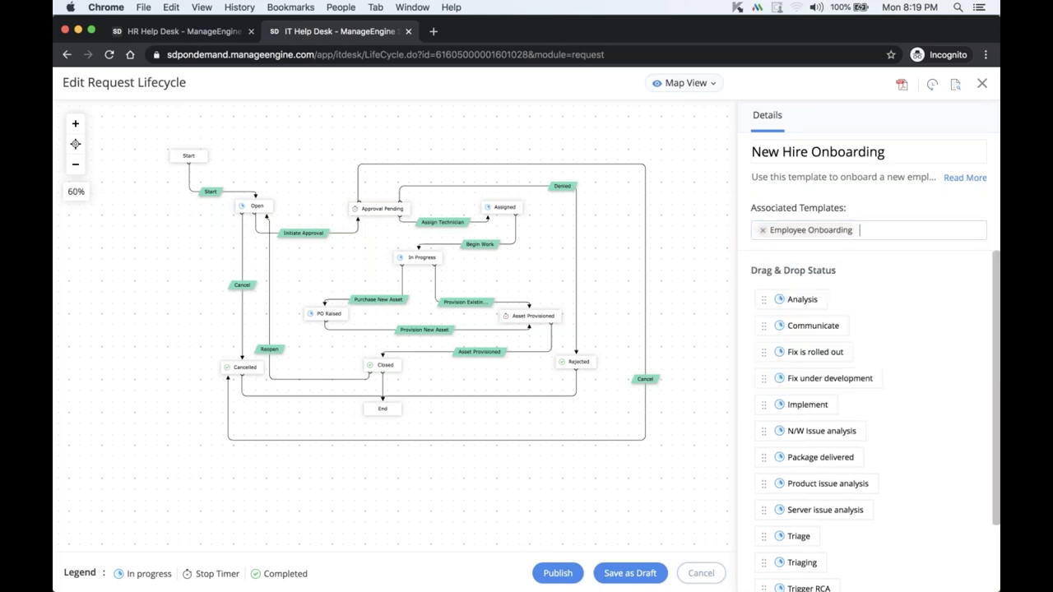
{"action": "left_click", "coordinate": [701, 573]}
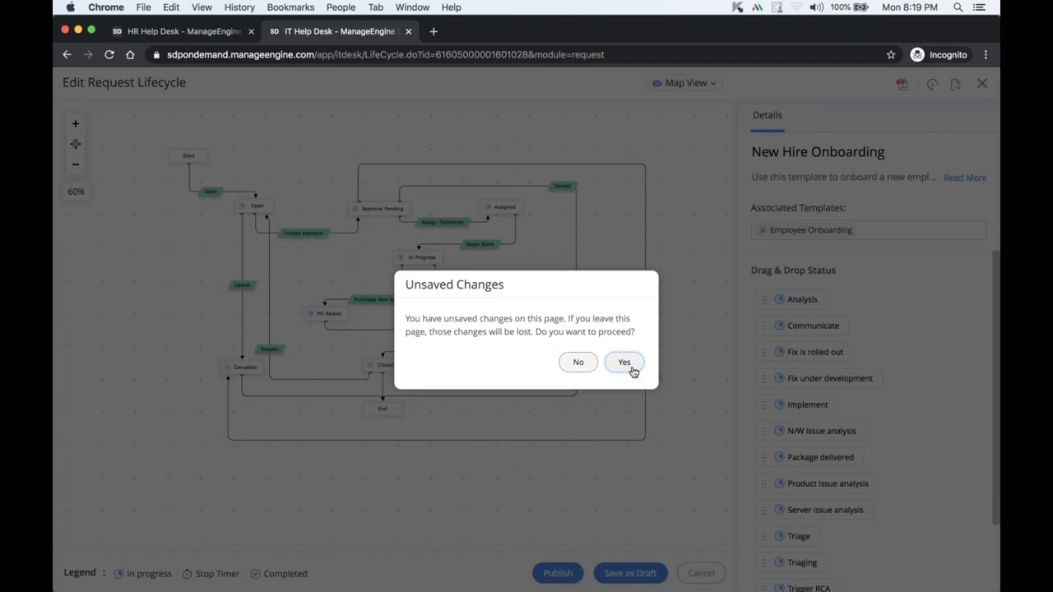
{"action": "left_click", "coordinate": [625, 363]}
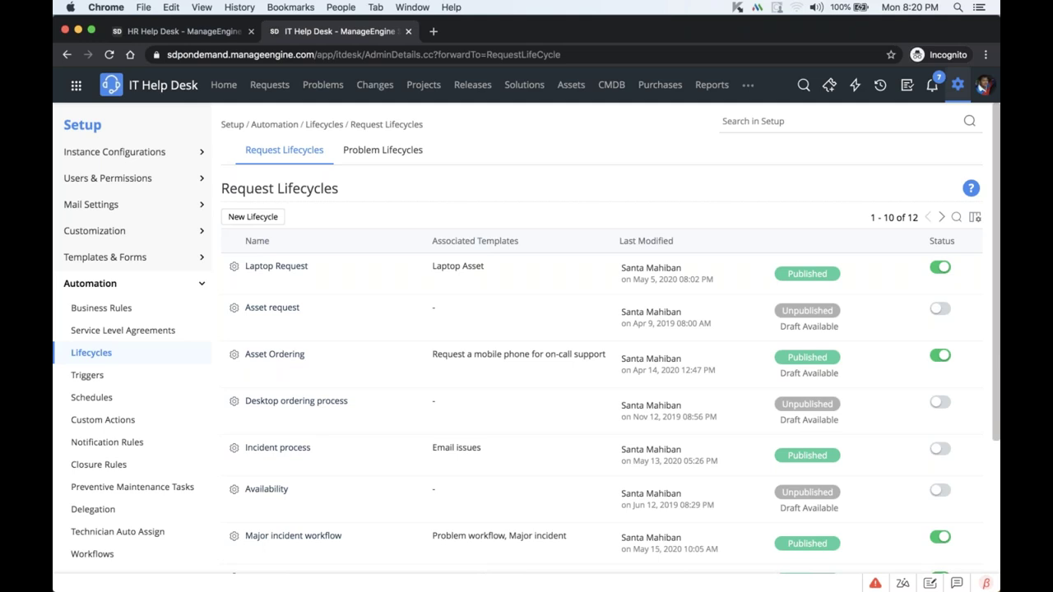
- Review the Technician Auto Assign settings and the Incident and Service Request SLA lists in the automation setup
{"action": "scroll", "coordinate": [208, 366], "scroll_direction": "down", "scroll_amount": 1}
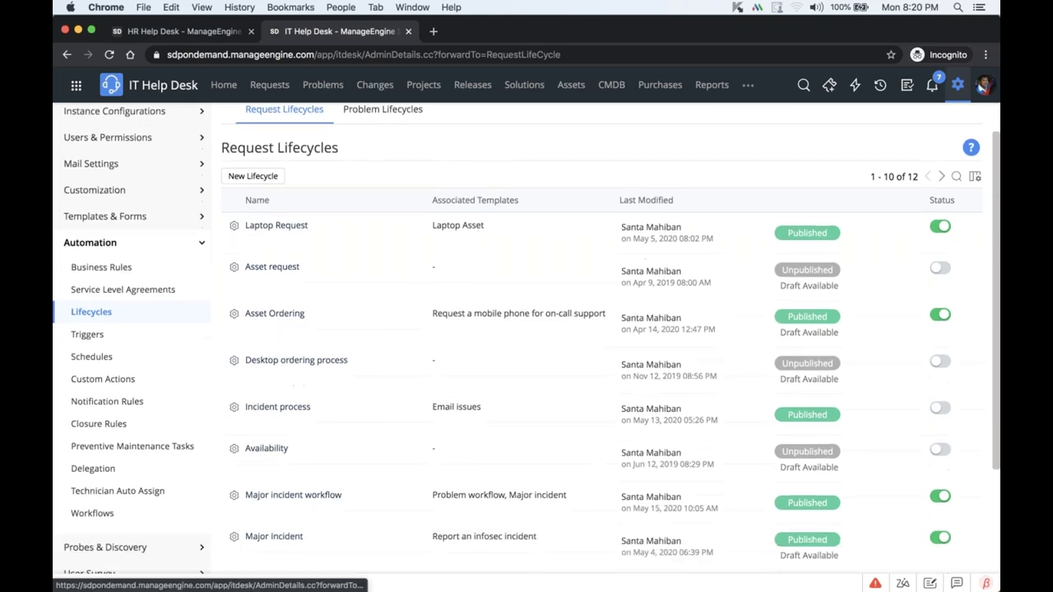
{"action": "scroll", "coordinate": [526, 338], "scroll_direction": "down", "scroll_amount": 1}
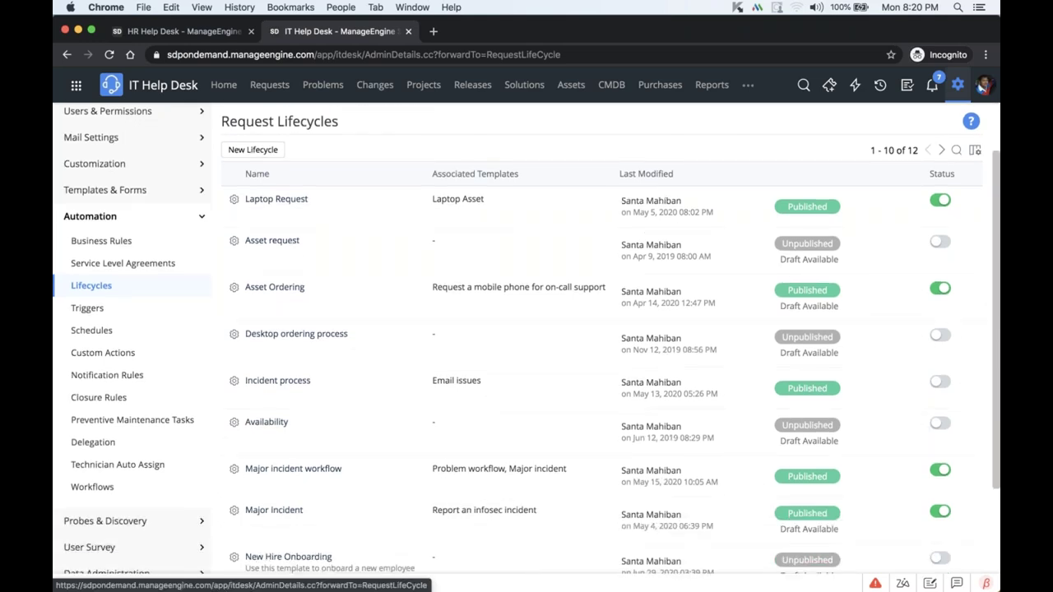
{"action": "left_click", "coordinate": [153, 465]}
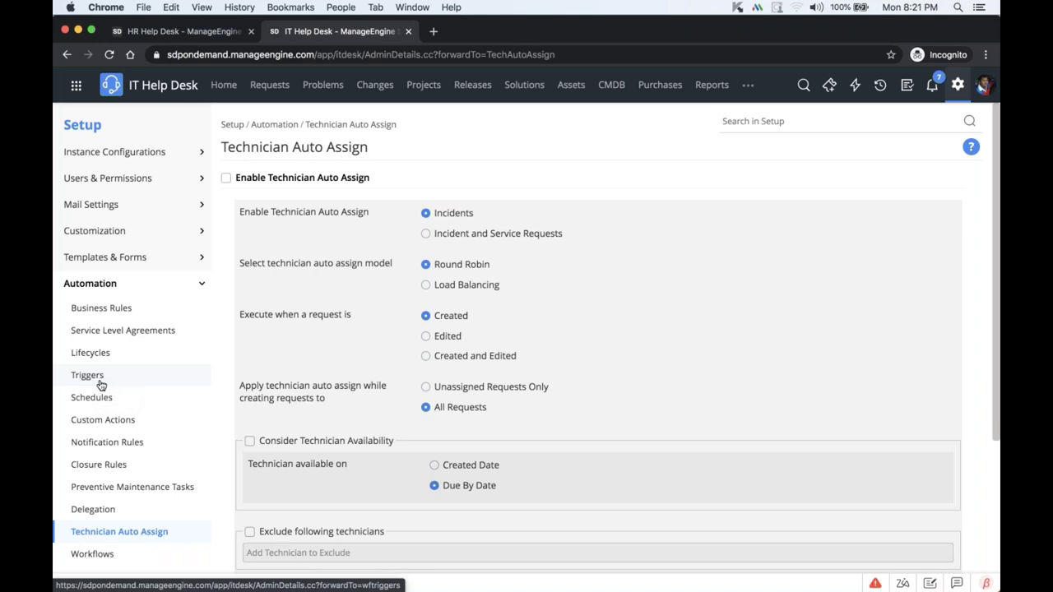
{"action": "left_click", "coordinate": [129, 337]}
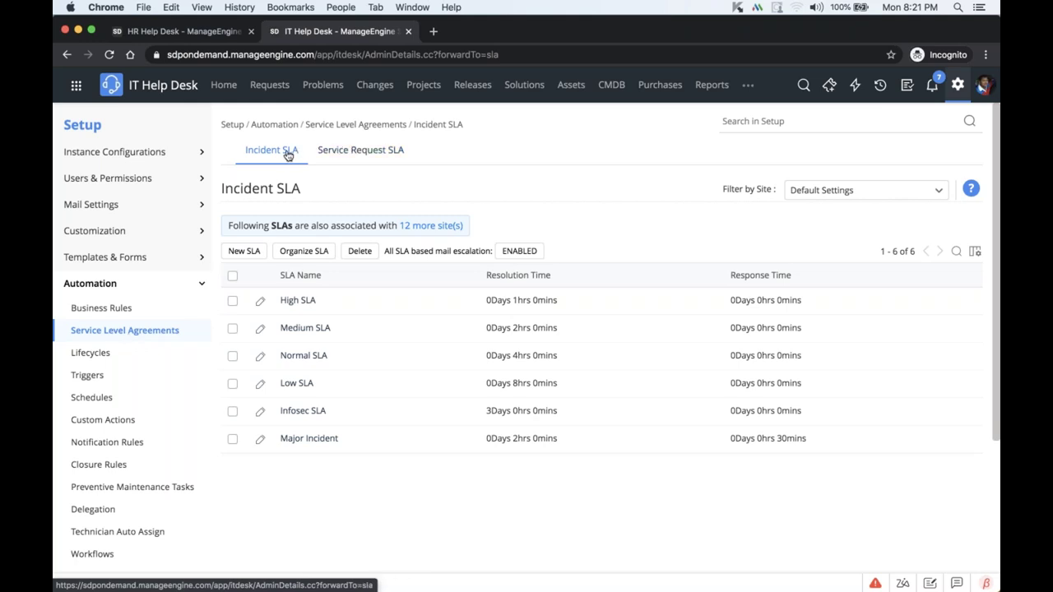
{"action": "left_click", "coordinate": [350, 158]}
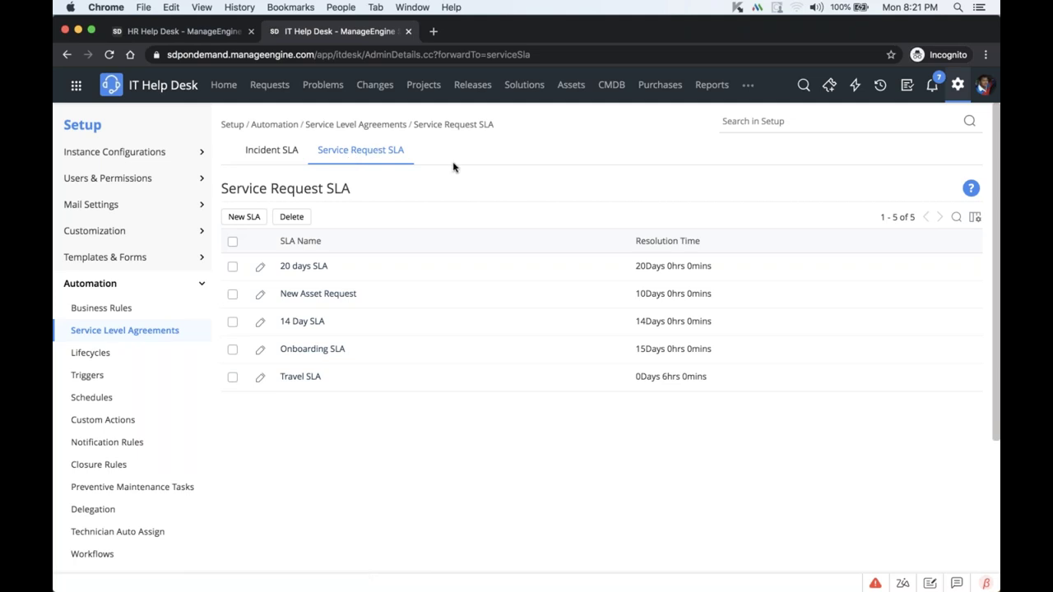
- Switch to the full-screen Zoho slideshow and advance past the "Onboarding with ServiceDesk Plus" slide
{"action": "key", "text": "ctrl+Left"}
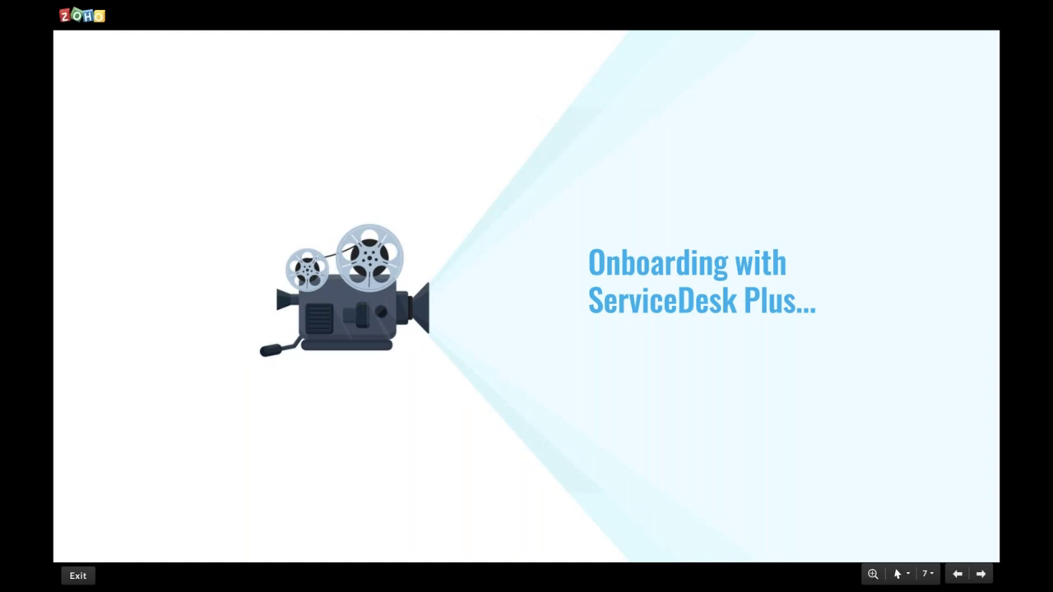
{"action": "key", "text": "Right"}
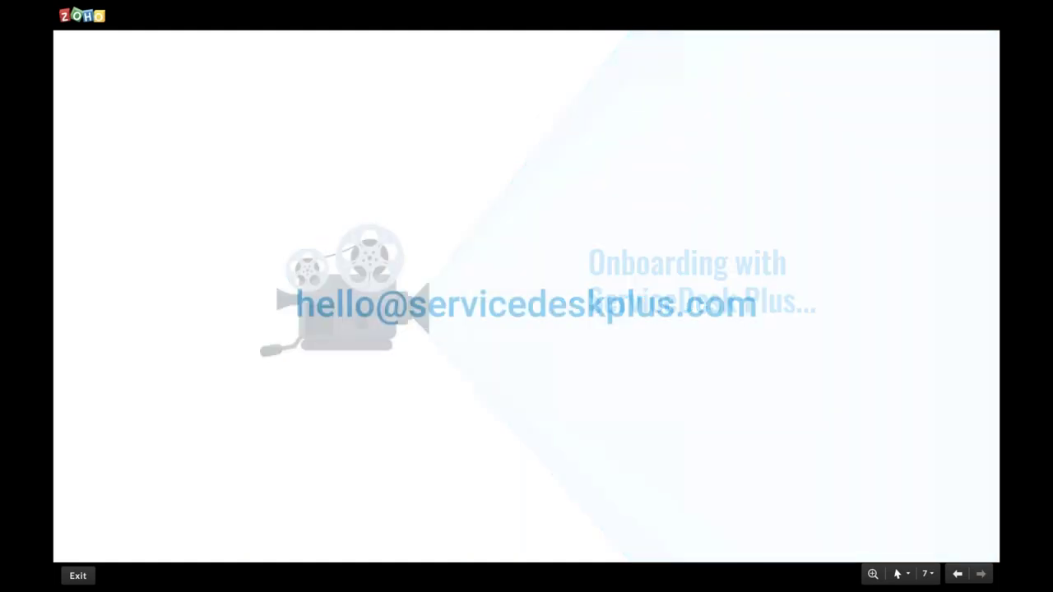